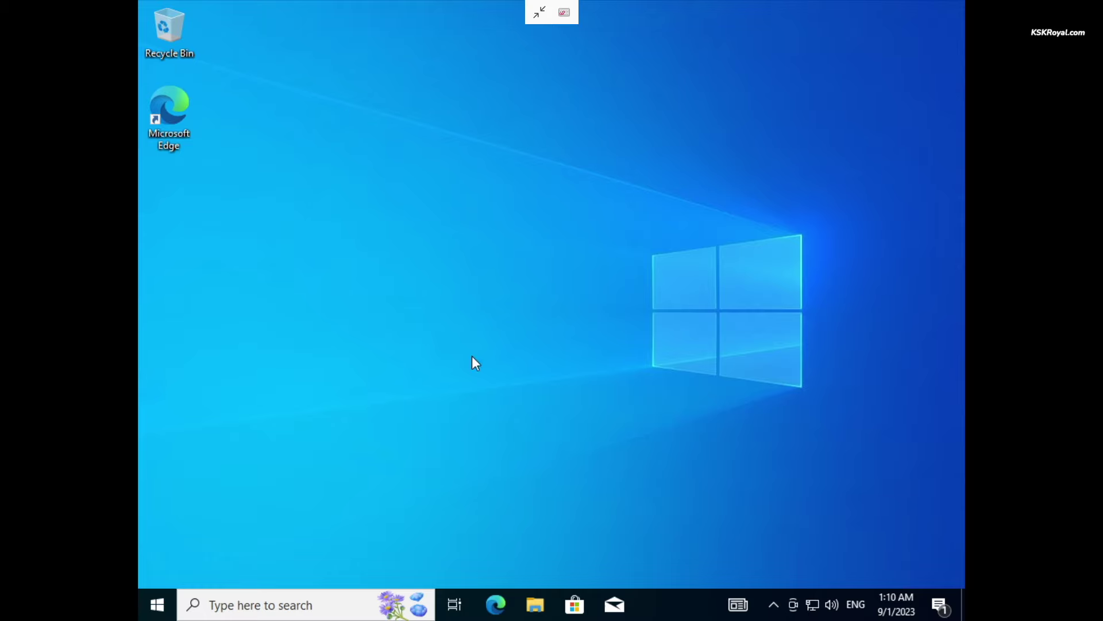
Step: Check File Explorer in the Windows 10 guest, and test its internet connection by pinging google.com from a command prompt
left_click(535, 605)
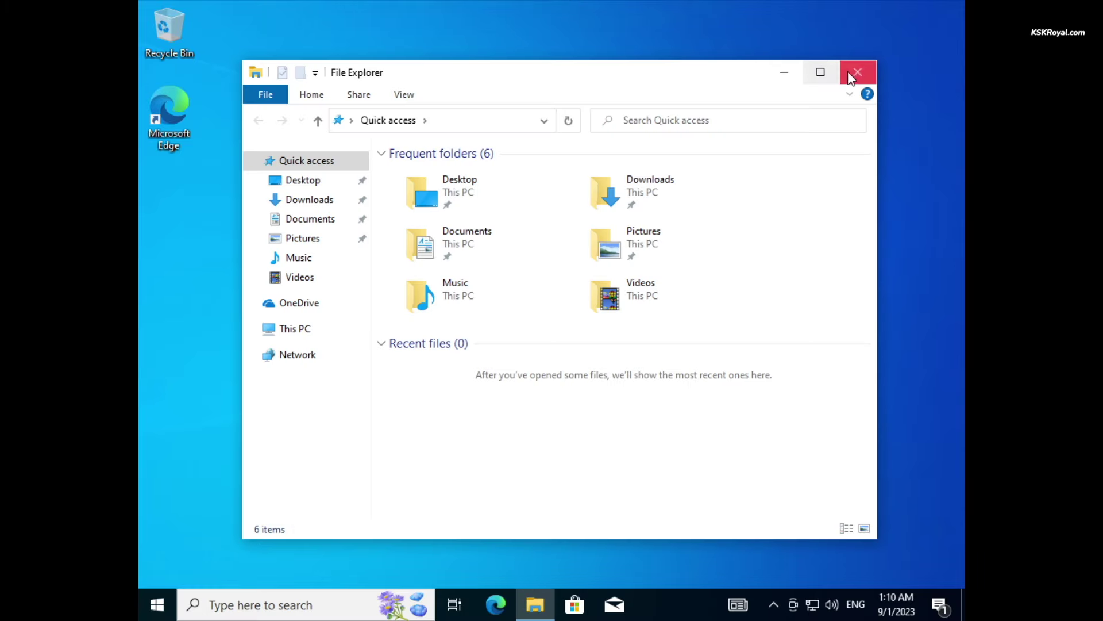
left_click(849, 73)
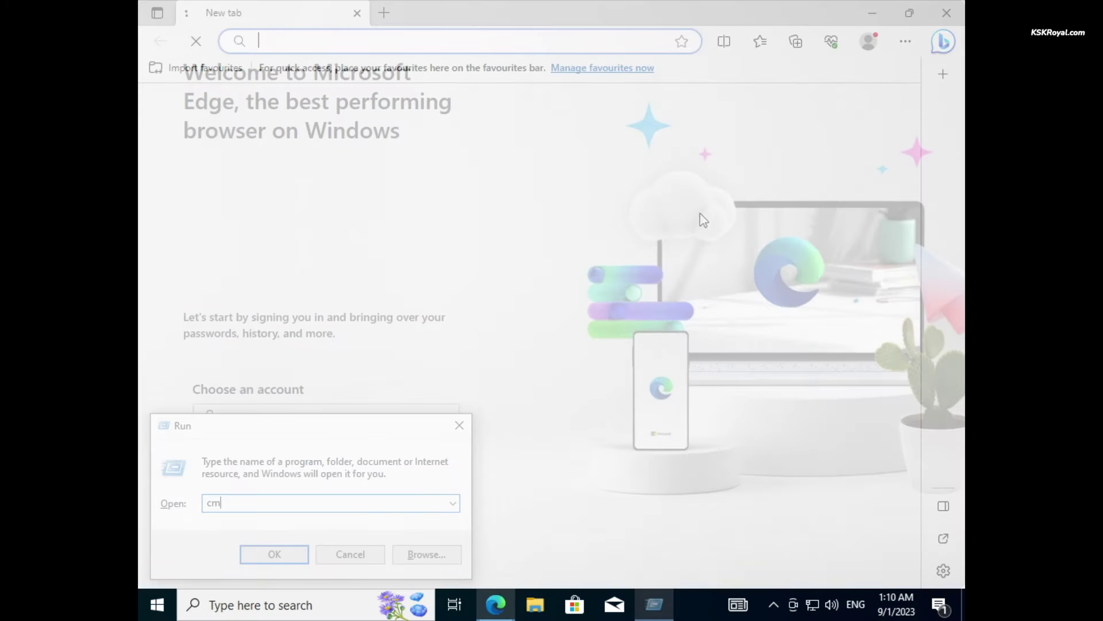
key("Return")
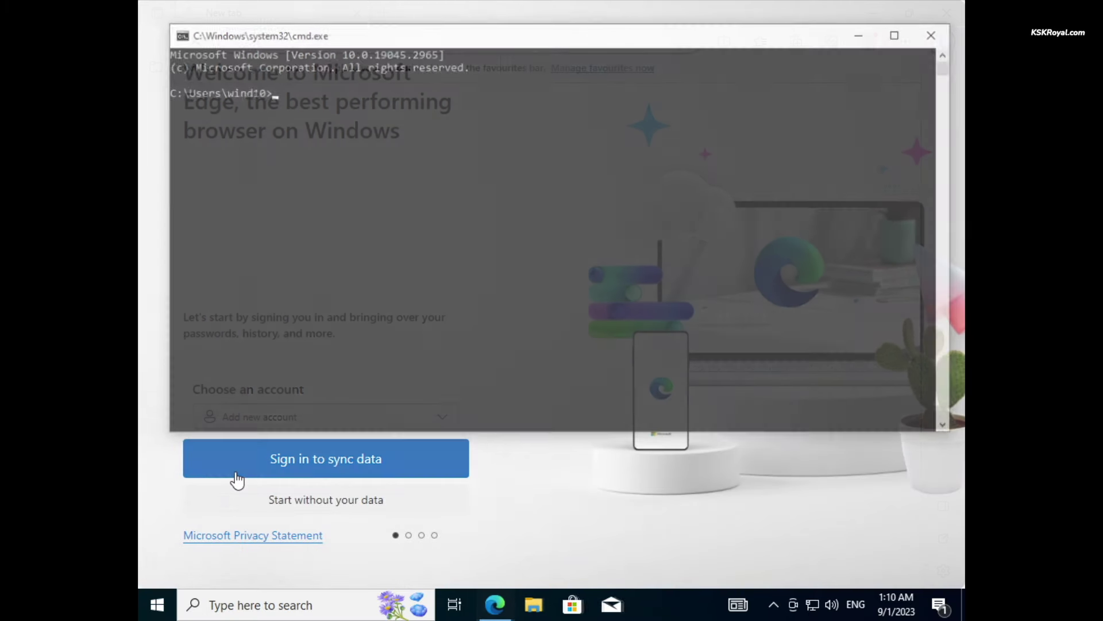
type("ping google.com")
key("Return")
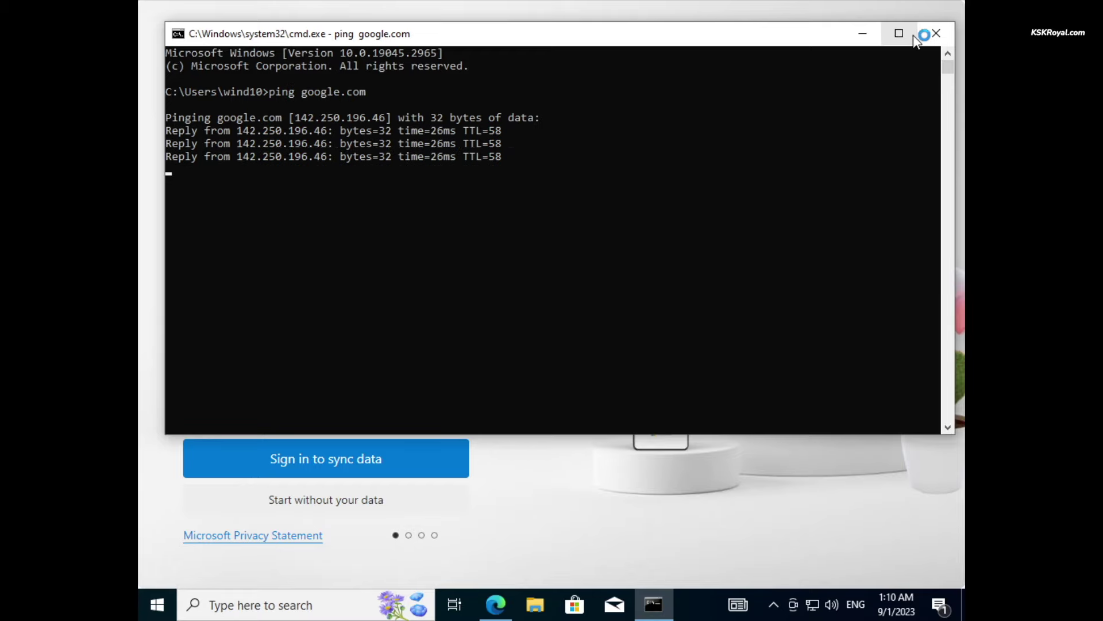
left_click(936, 33)
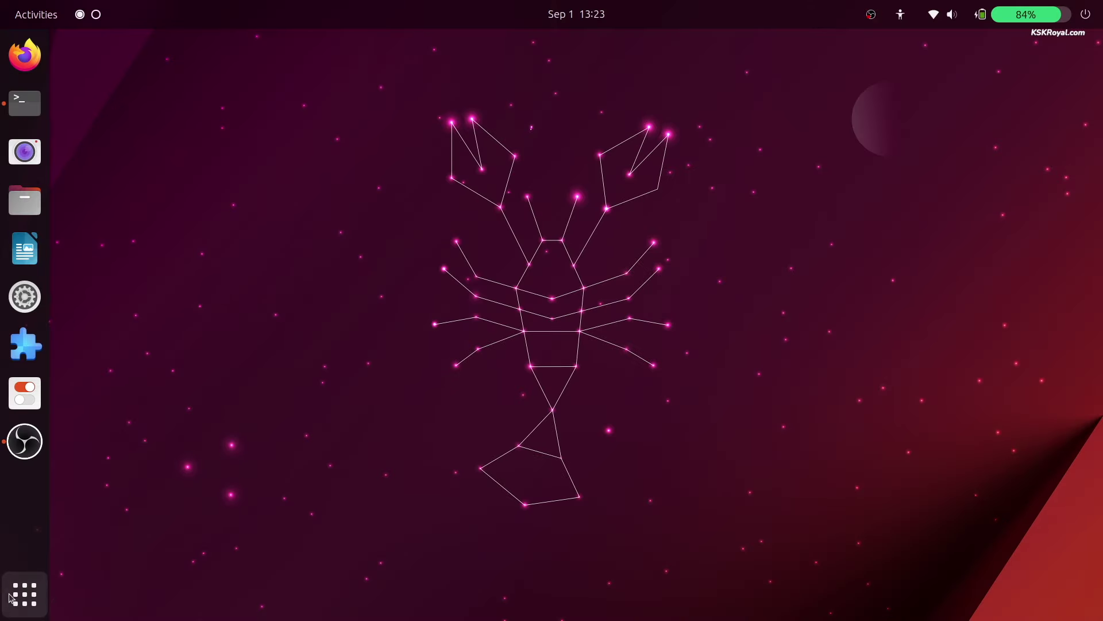
Step: Launch Virtual Machine Manager on the Ubuntu host and start a new virtual machine using local install media (ISO image or CDROM)
key("super+a")
scroll(855, 443, "down", 1)
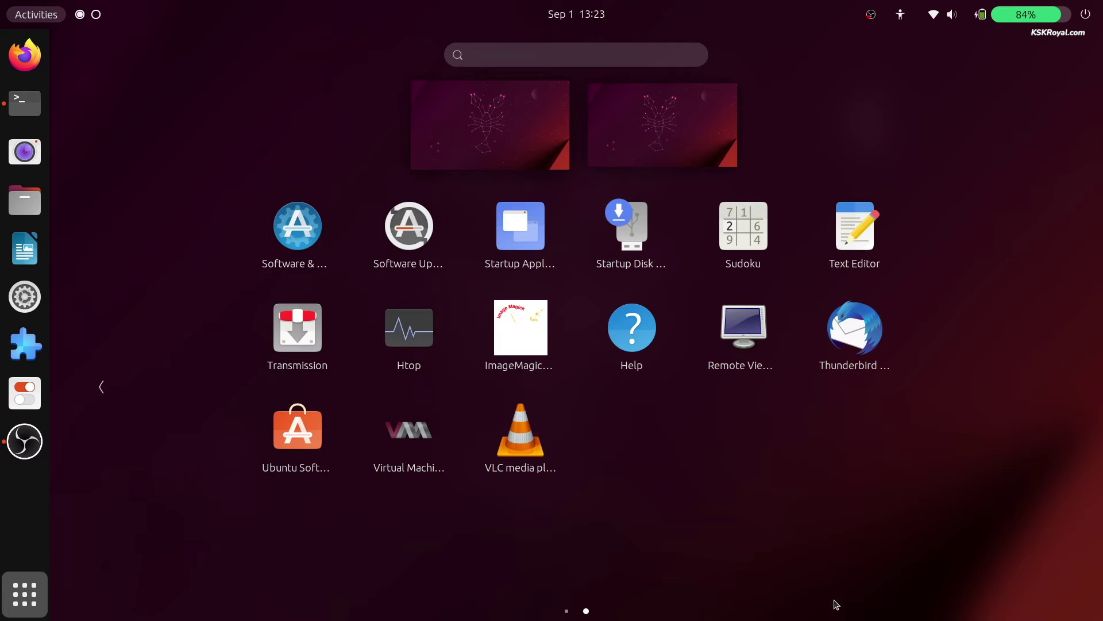
left_click(409, 431)
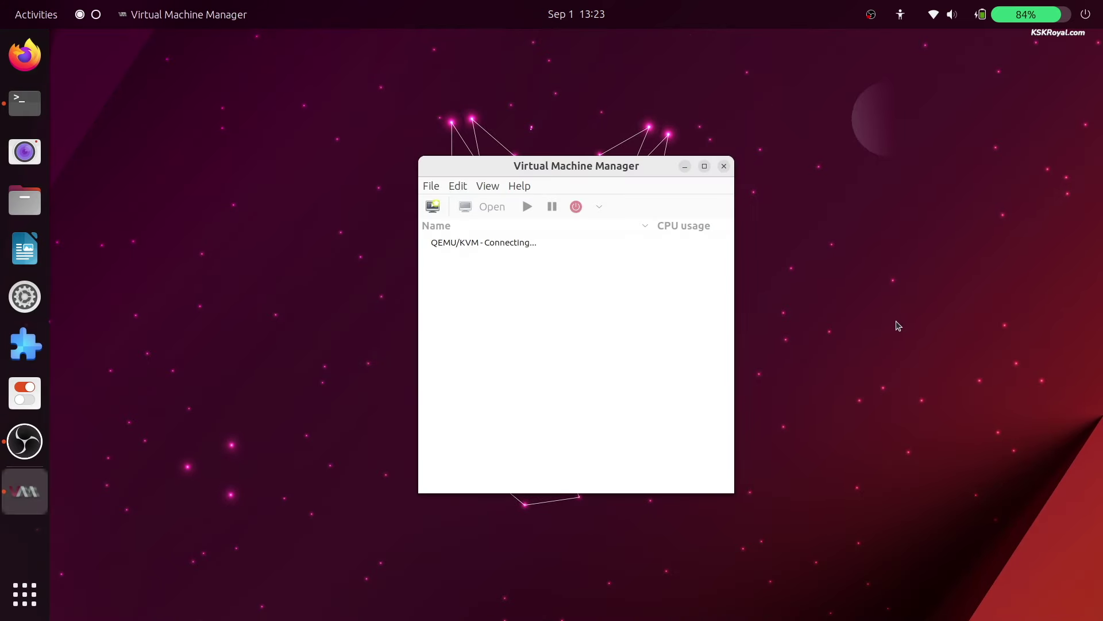
double_click(542, 249)
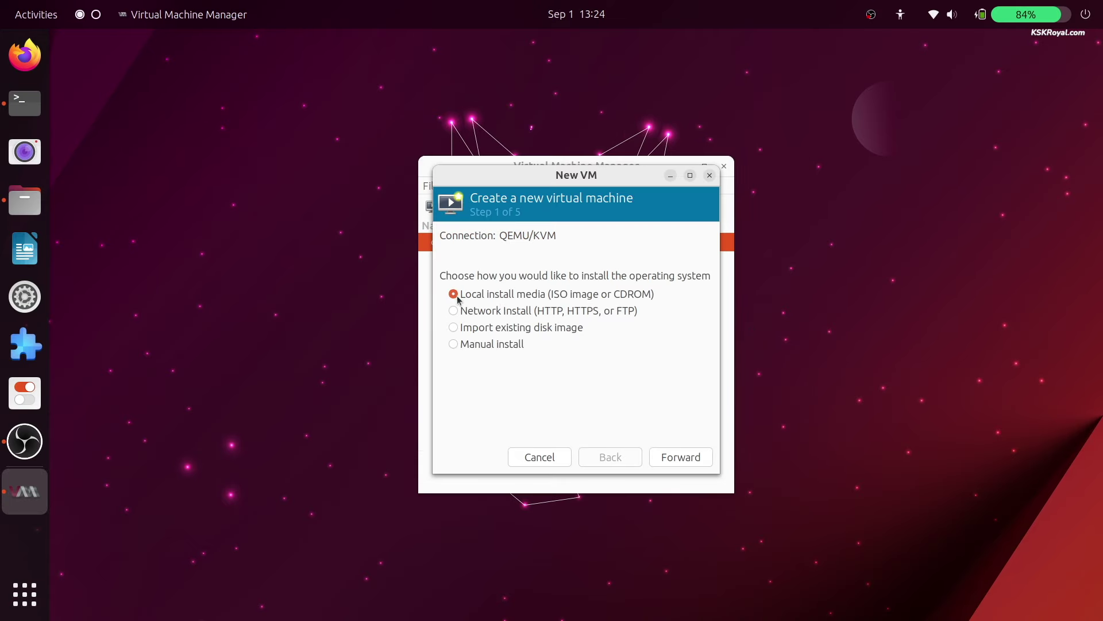
left_click(670, 457)
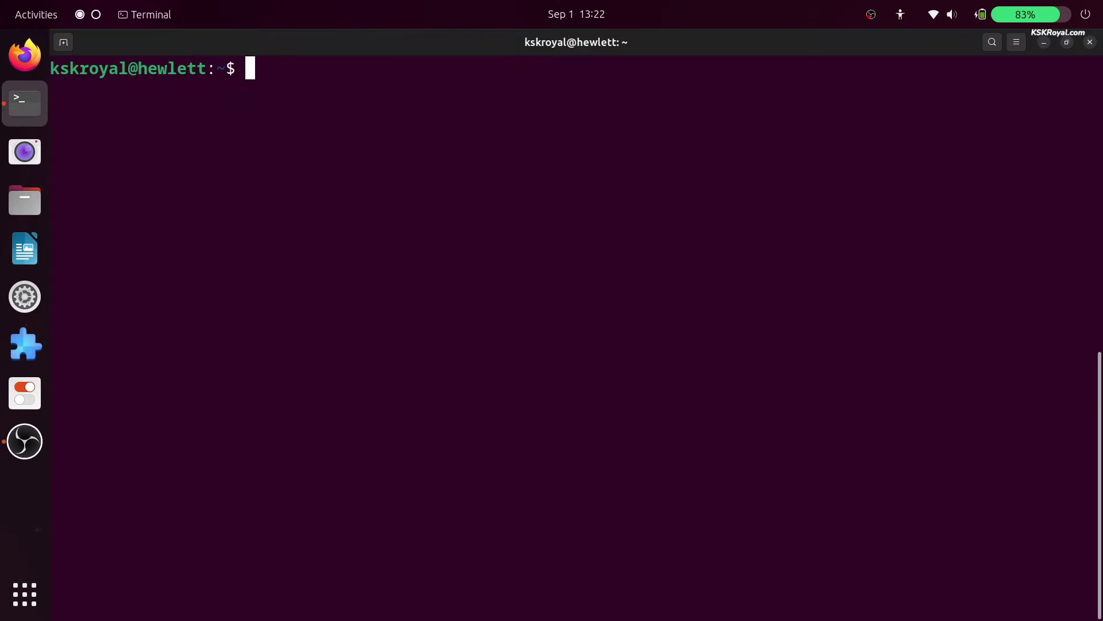
Step: Enable the virtualization daemon at boot with sudo systemctl enable libvirtd.service, and begin entering the next sudo systemctl command
type("sudo systemctl enable libvr")
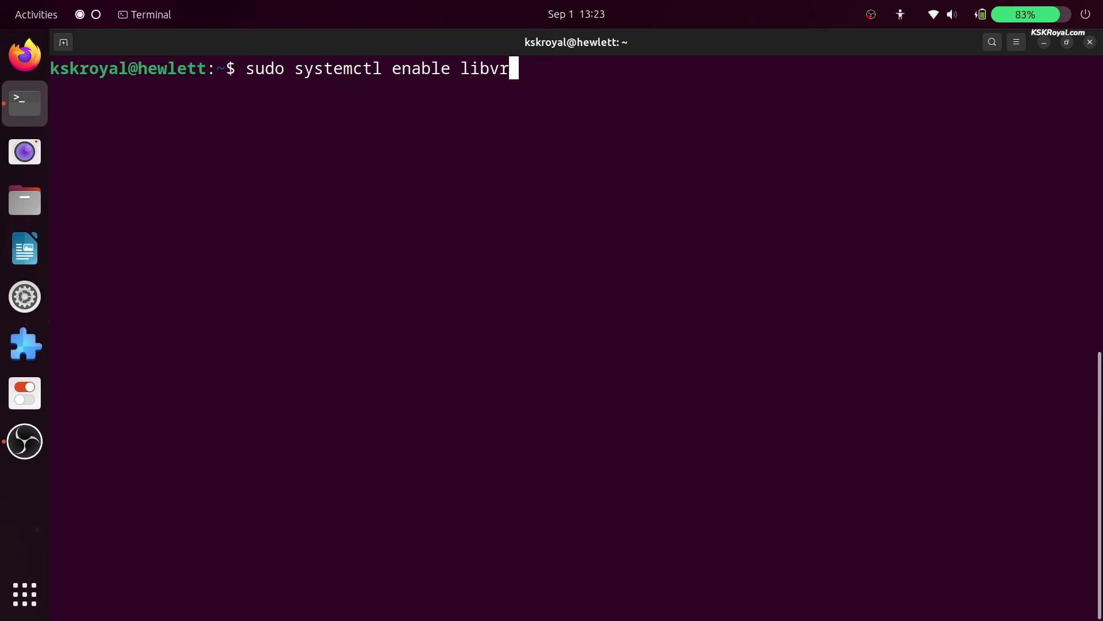
key("BackSpace")
type("irtd.service")
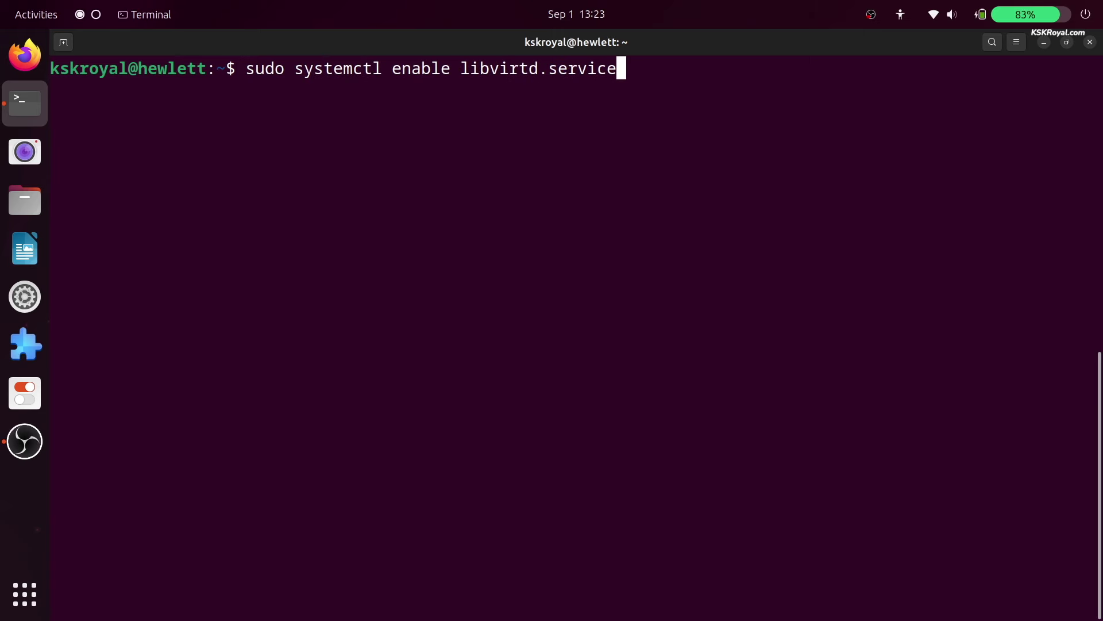
key("Return")
type("sudo systemctl sta")
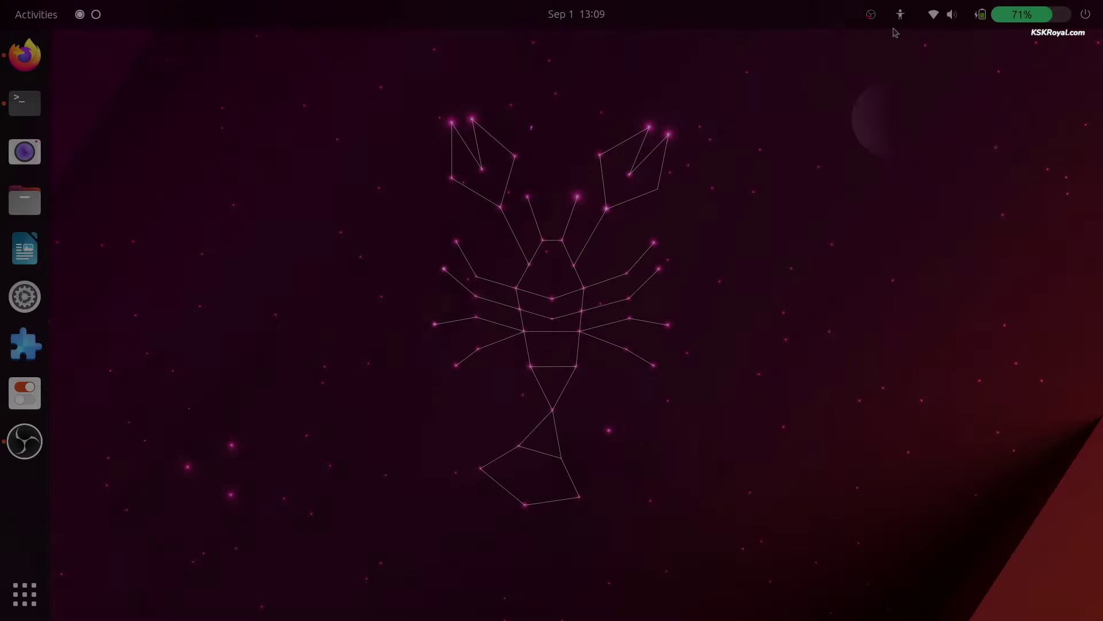
left_click(942, 15)
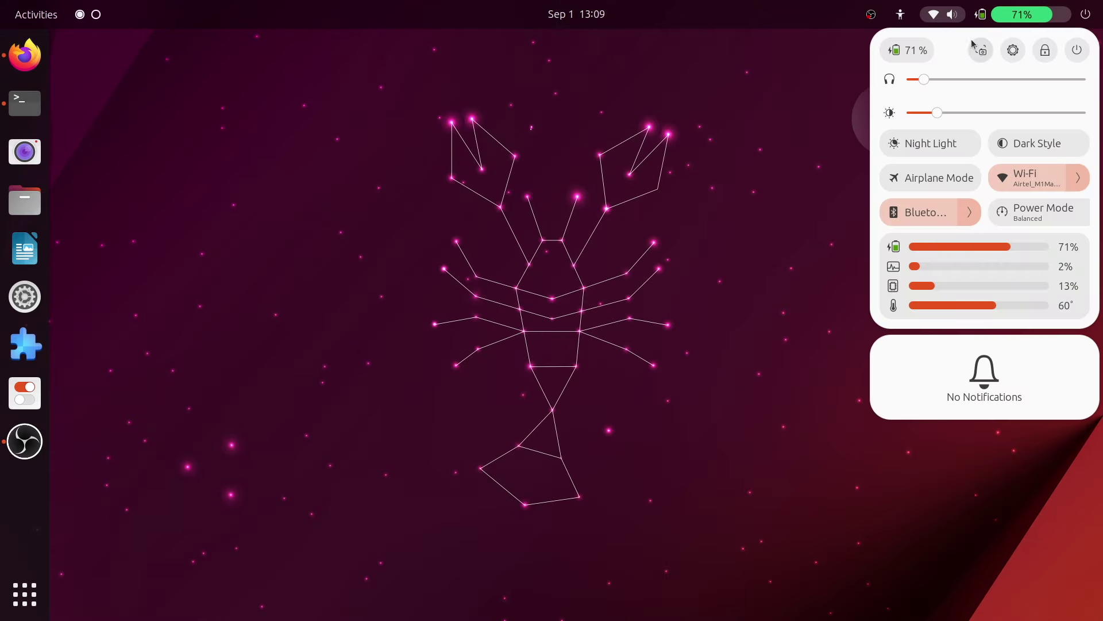
left_click(843, 316)
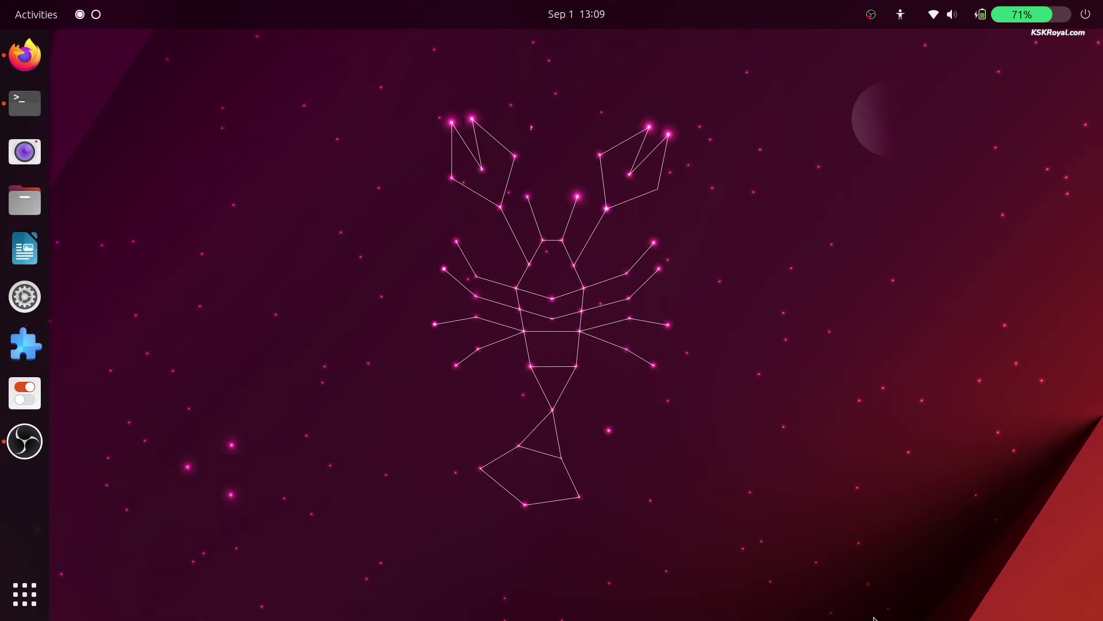
left_click_drag(239, 83, 782, 550)
Step: Run lscpu in a cleared terminal and examine the Virtualization entry under the virtualization features
left_click(36, 93)
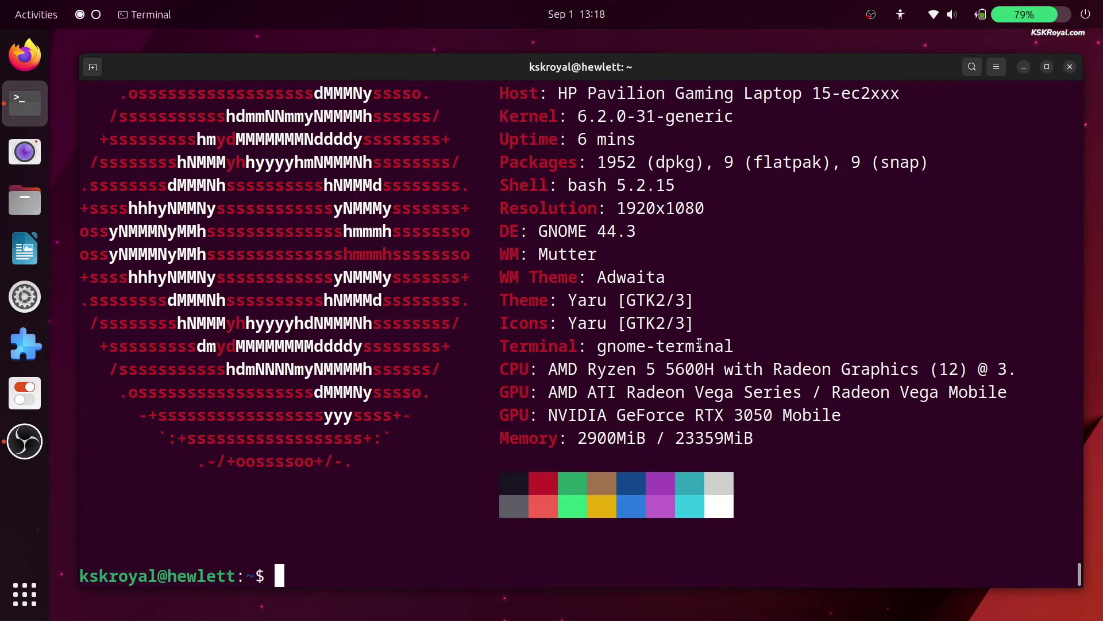
key("ctrl+l")
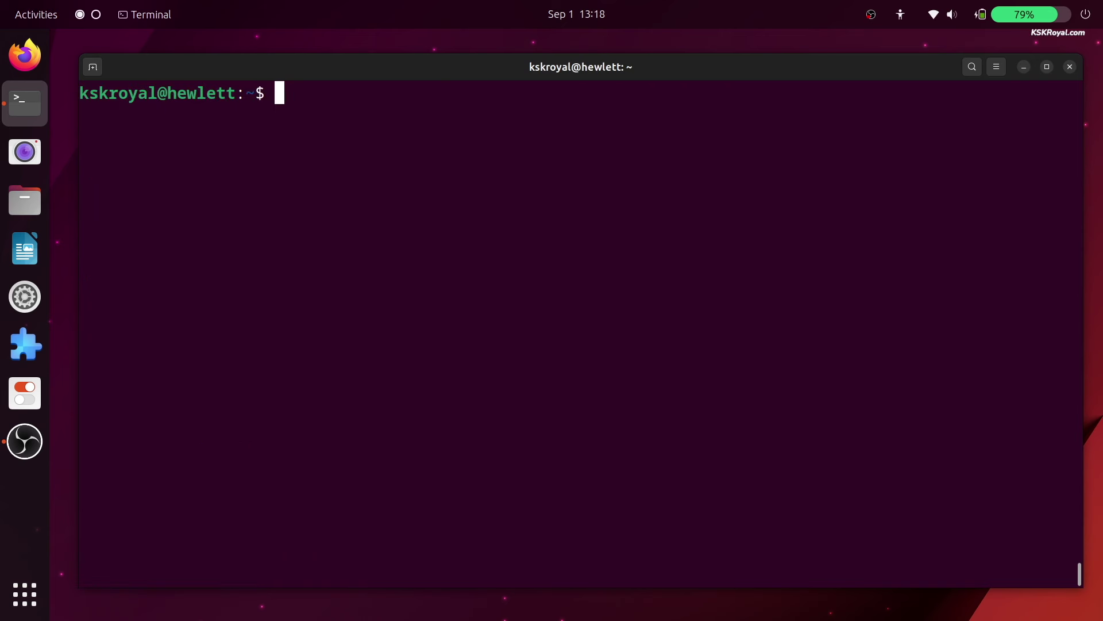
type("lscp")
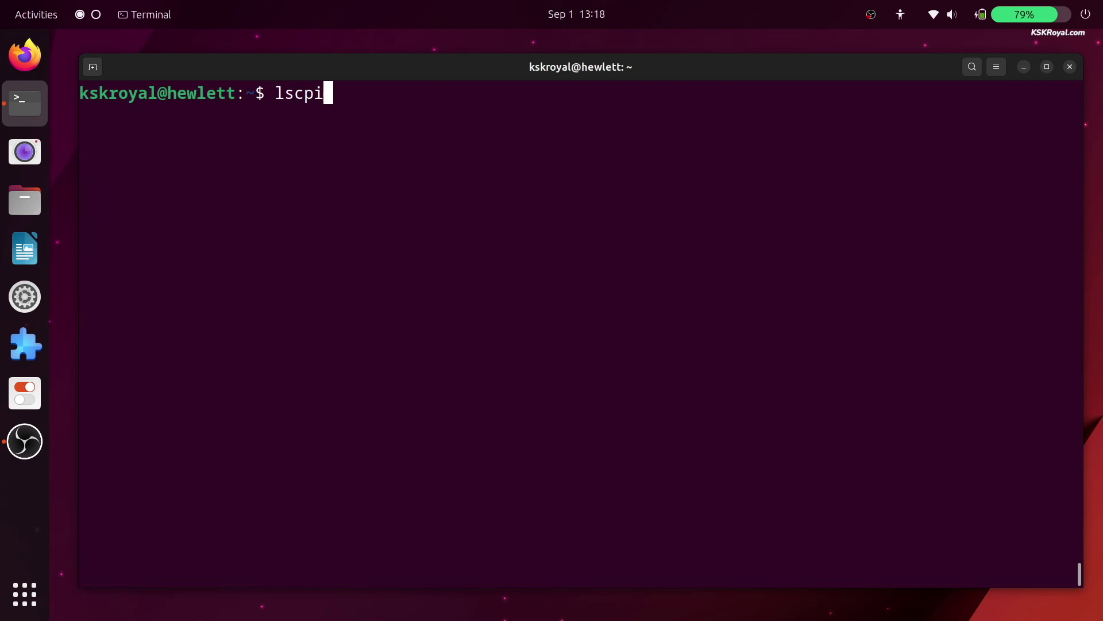
type("u")
key("Return")
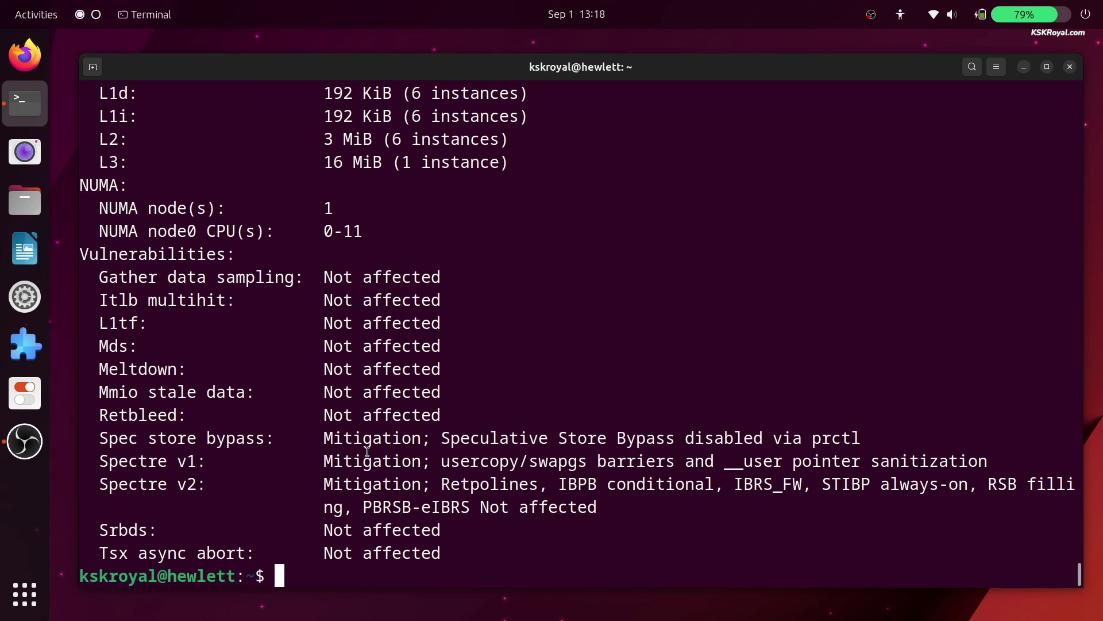
scroll(368, 451, "up", 3)
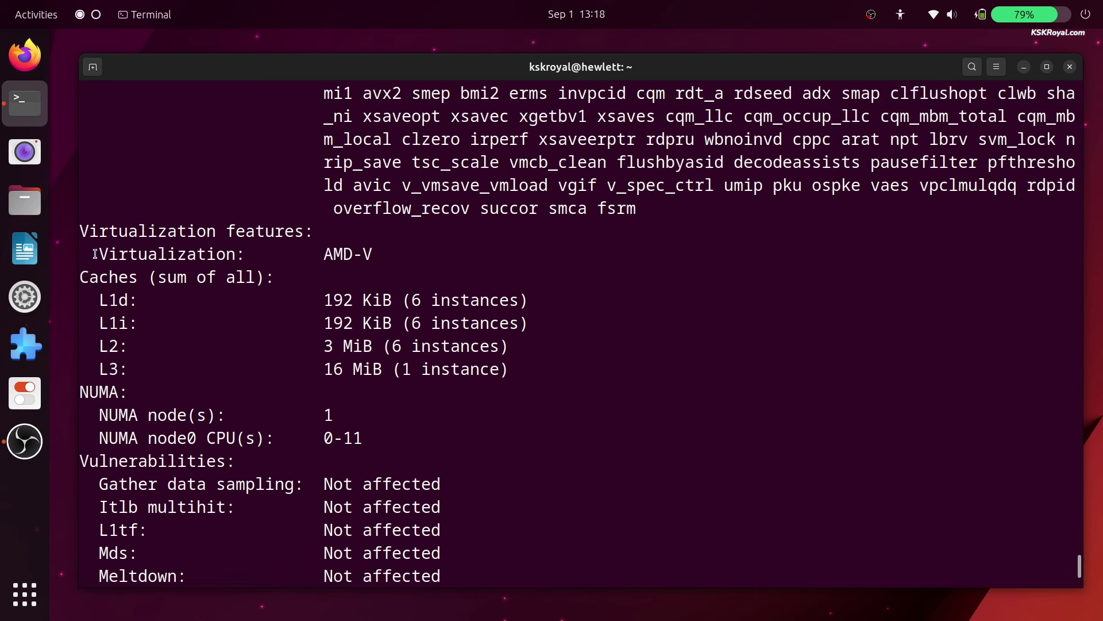
left_click_drag(96, 254, 374, 242)
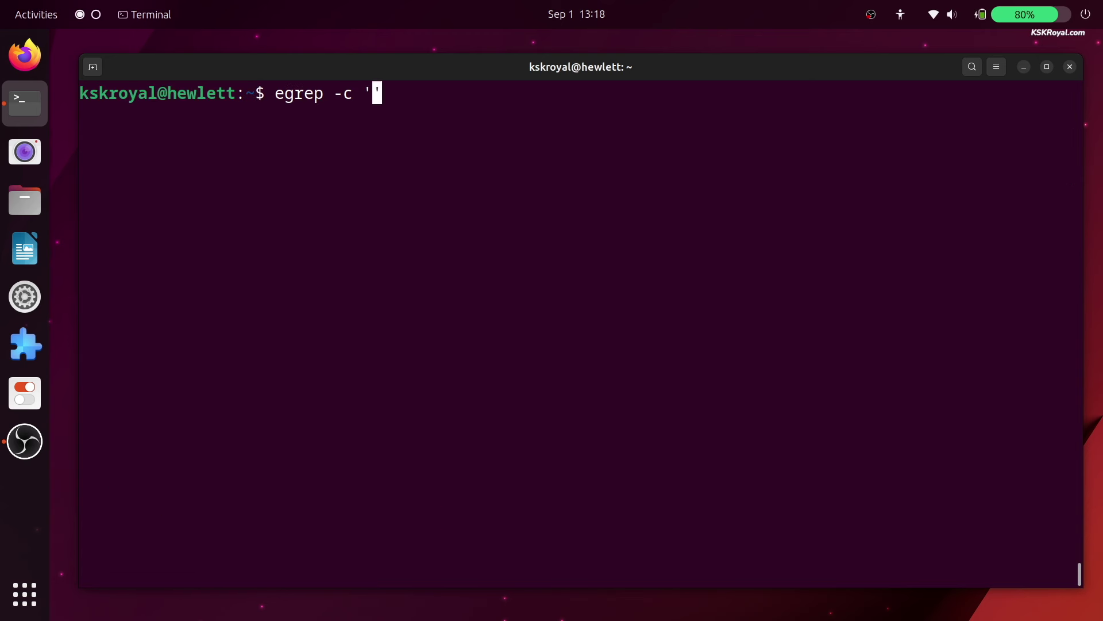
Step: Check the processor's virtualization support by running egrep -c '(vmx|svm)' /proc/cpuinfo
type("()")
key("Left")
type("vmx|svm)'")
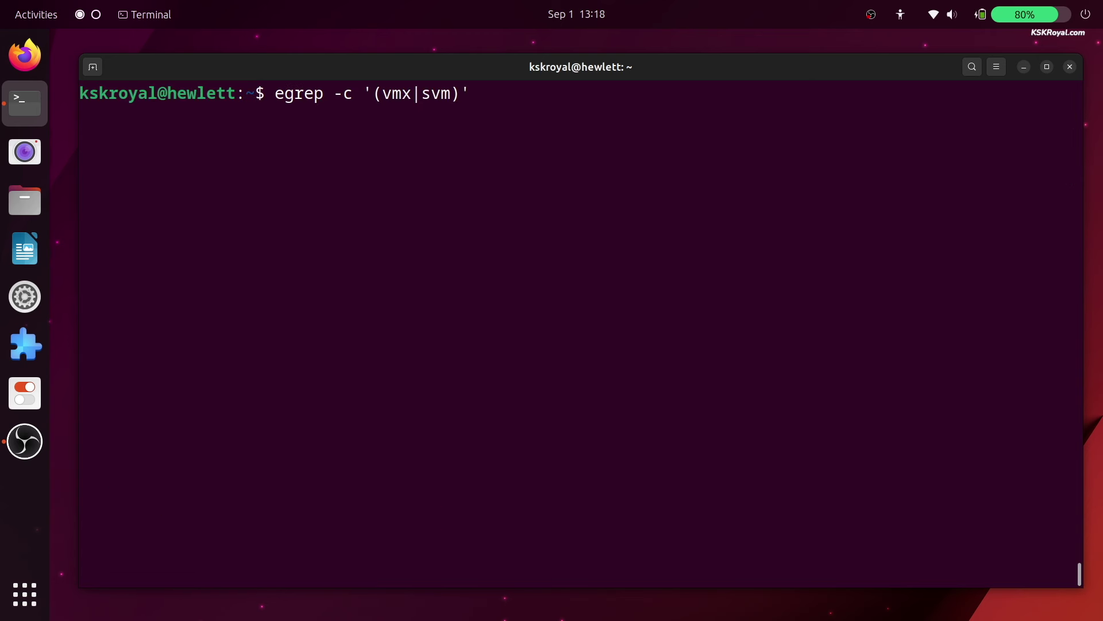
type(" /proc/cpui")
key("BackSpace")
type("ui")
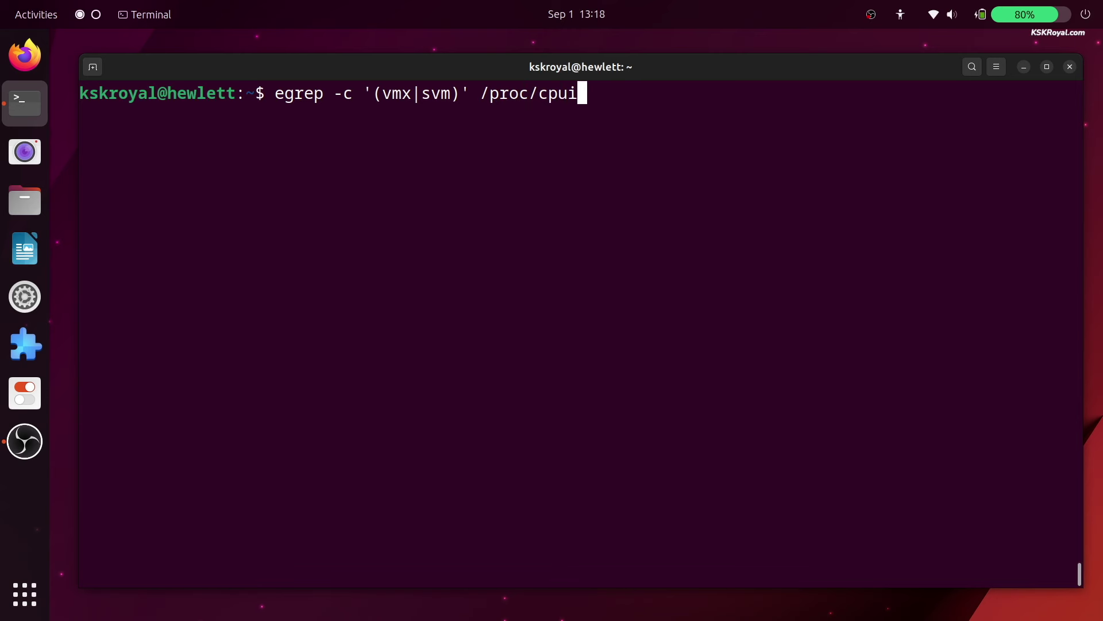
type("nfo")
key("Return")
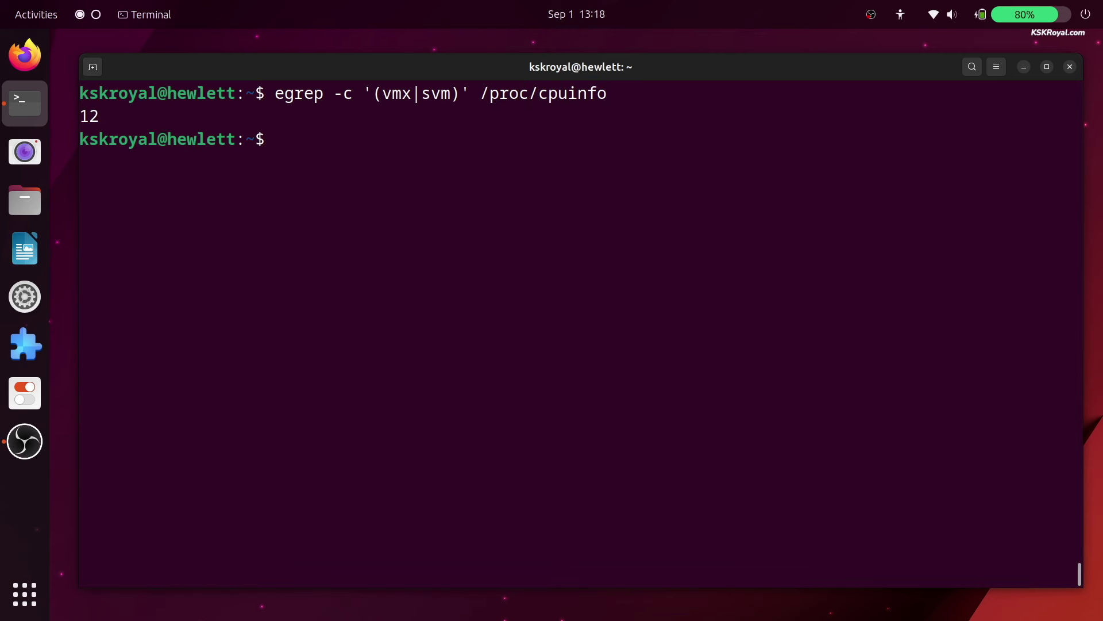
left_click_drag(85, 109, 87, 115)
Step: Clear the terminal and refresh the package lists with sudo apt update
key("ctrl+l")
type("sudo ap")
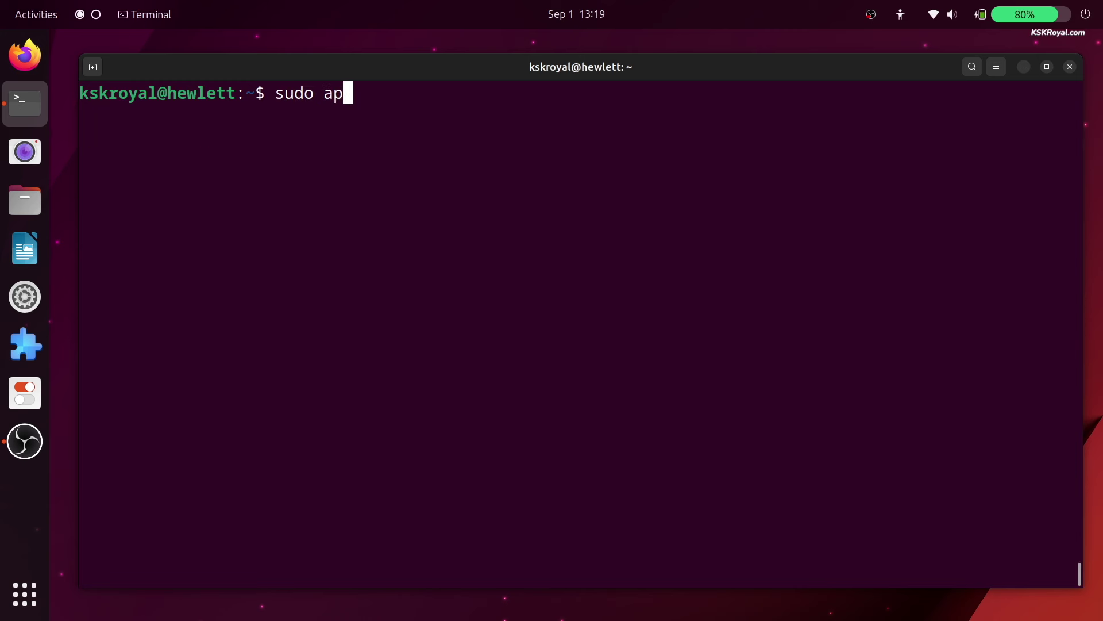
type("t update")
key("Return")
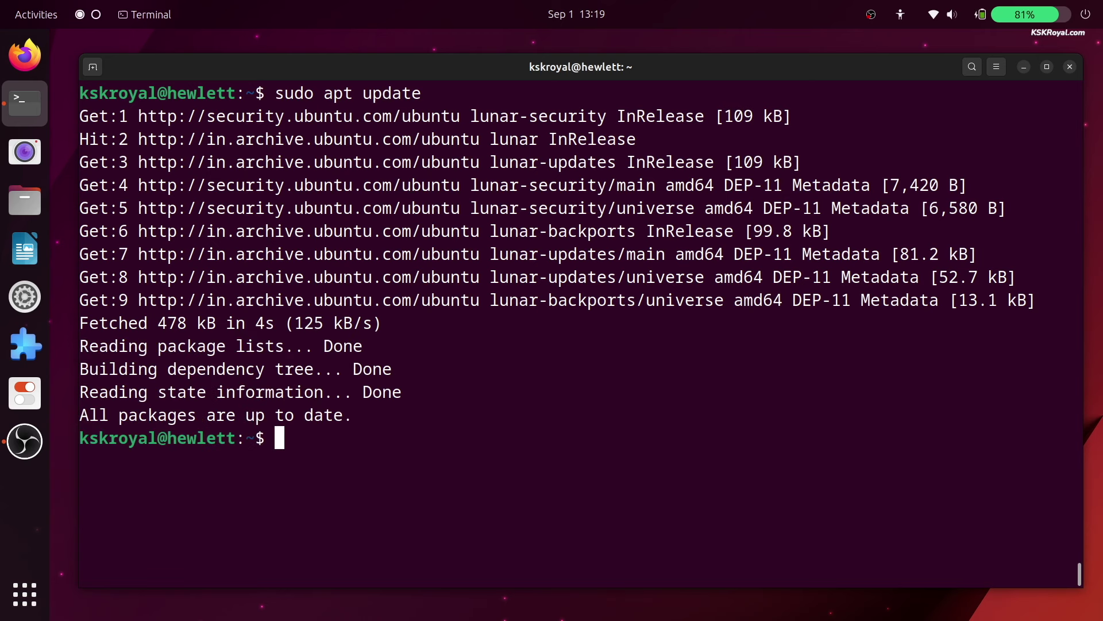
Step: Install the qemu-kvm, virt-manager and bridge-utils packages with sudo apt install, accepting the additional packages
key("ctrl+l")
type("sudo apt install qem")
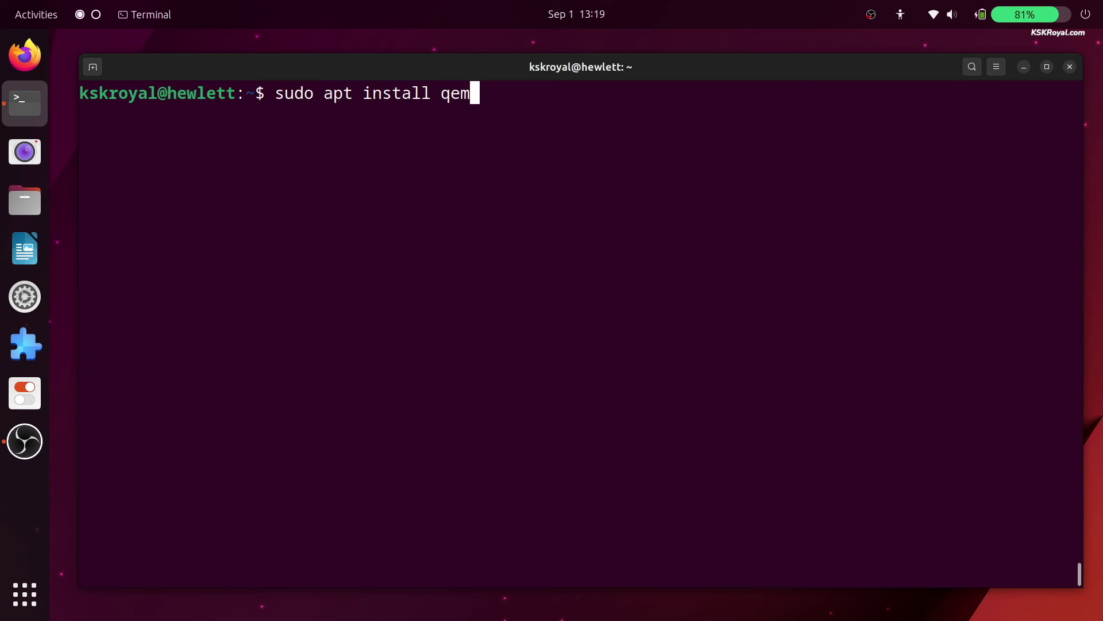
type("u-kvm v")
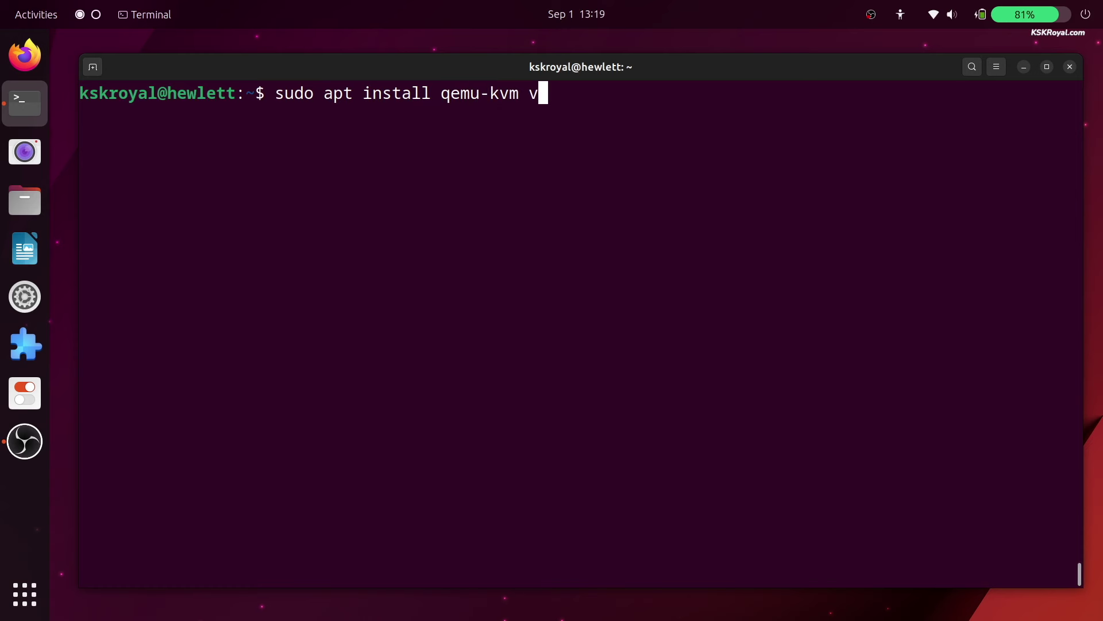
type("irt-man")
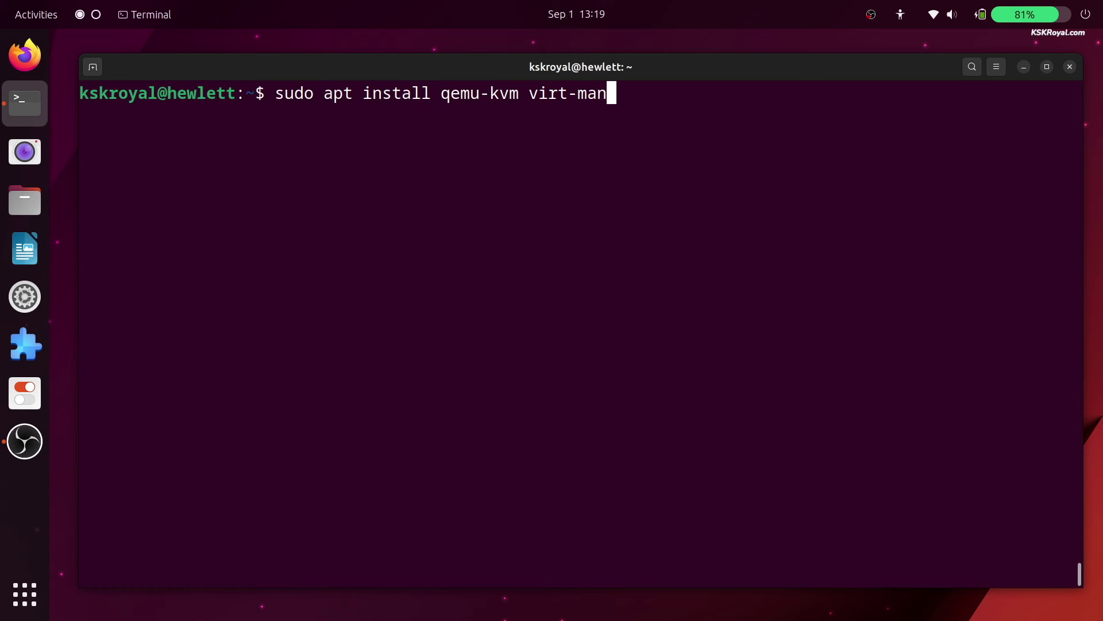
type("ager bri")
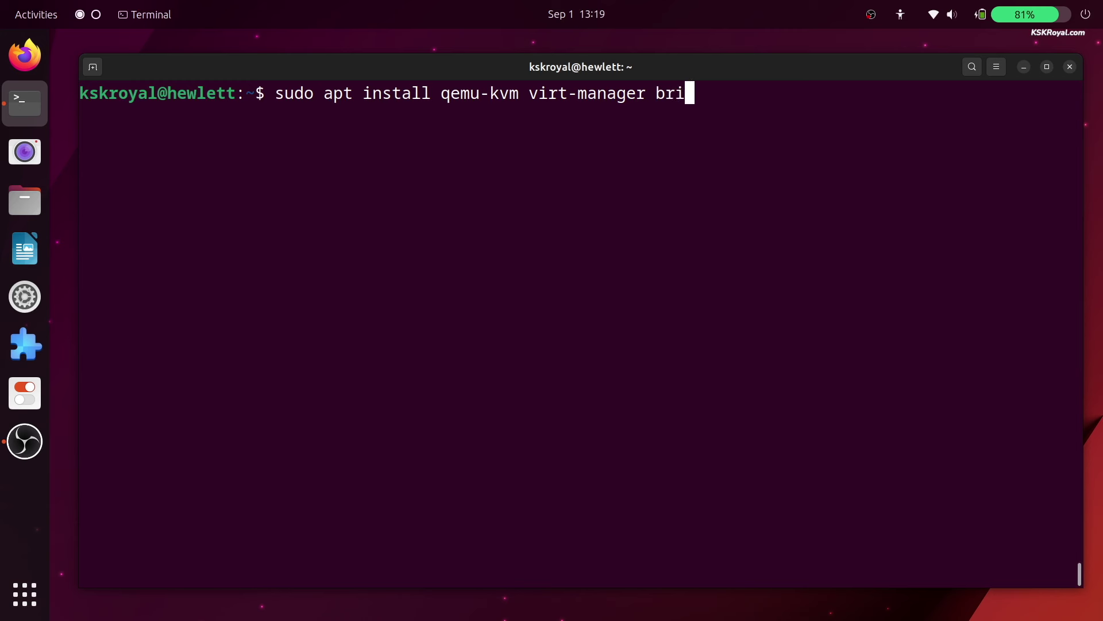
type("dge-utils")
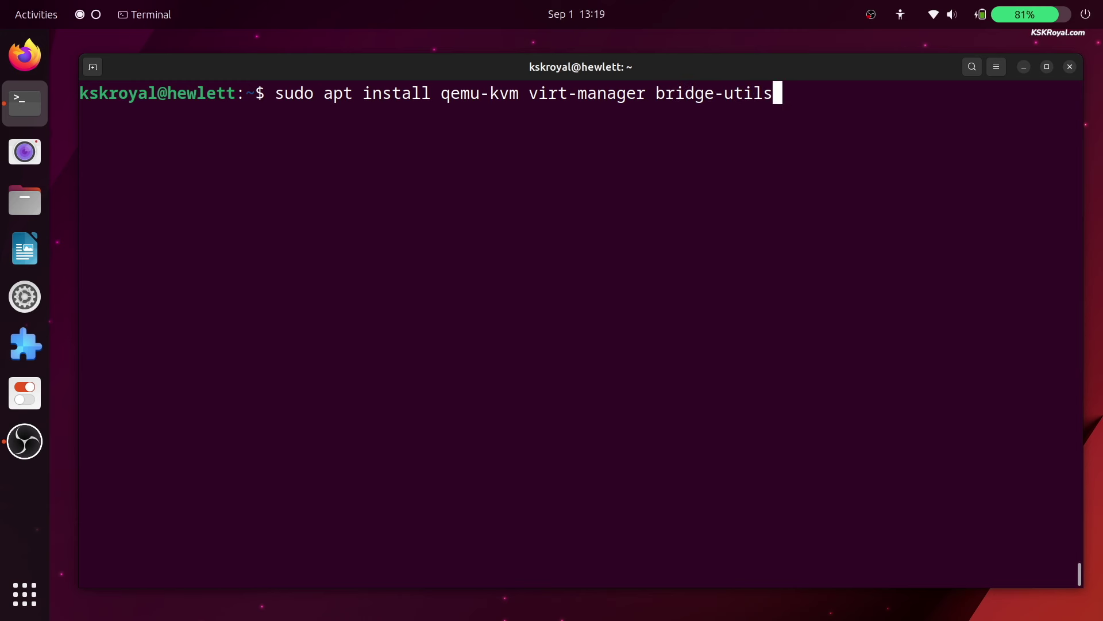
key("Return")
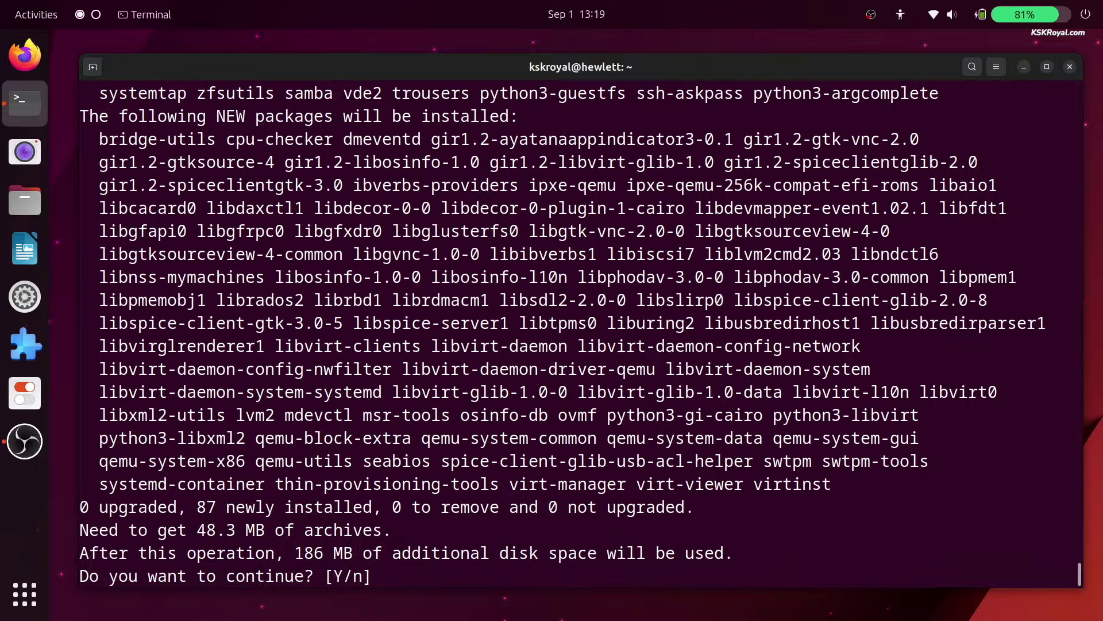
type("y")
key("Return")
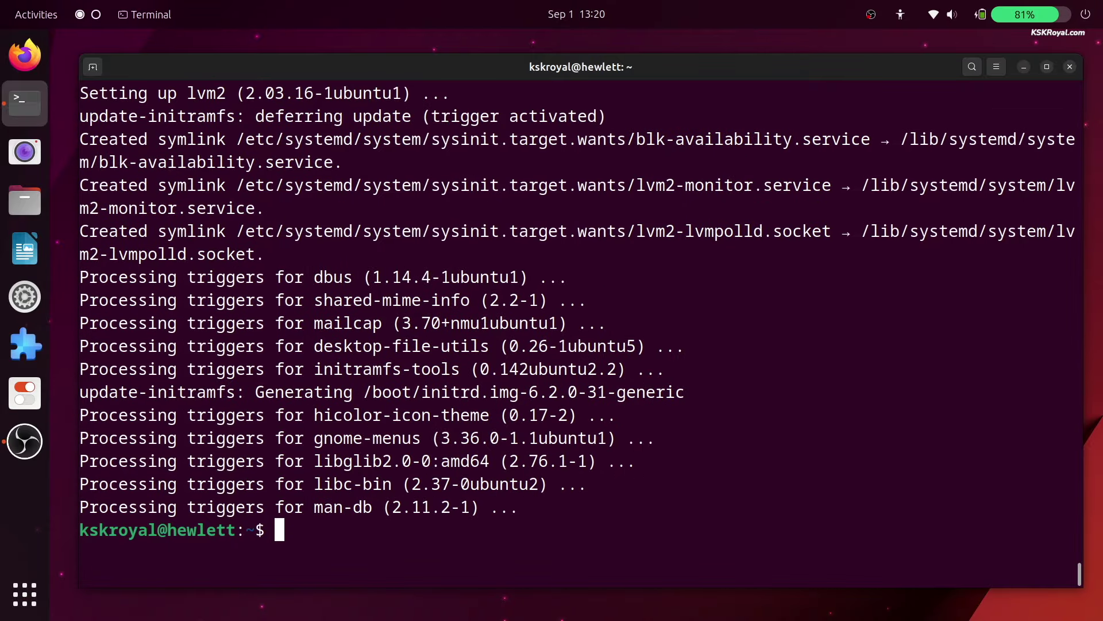
Step: Restart the computer with sudo reboot now, and open a new terminal window once the desktop is back
key("ctrl+l")
type("sudo re")
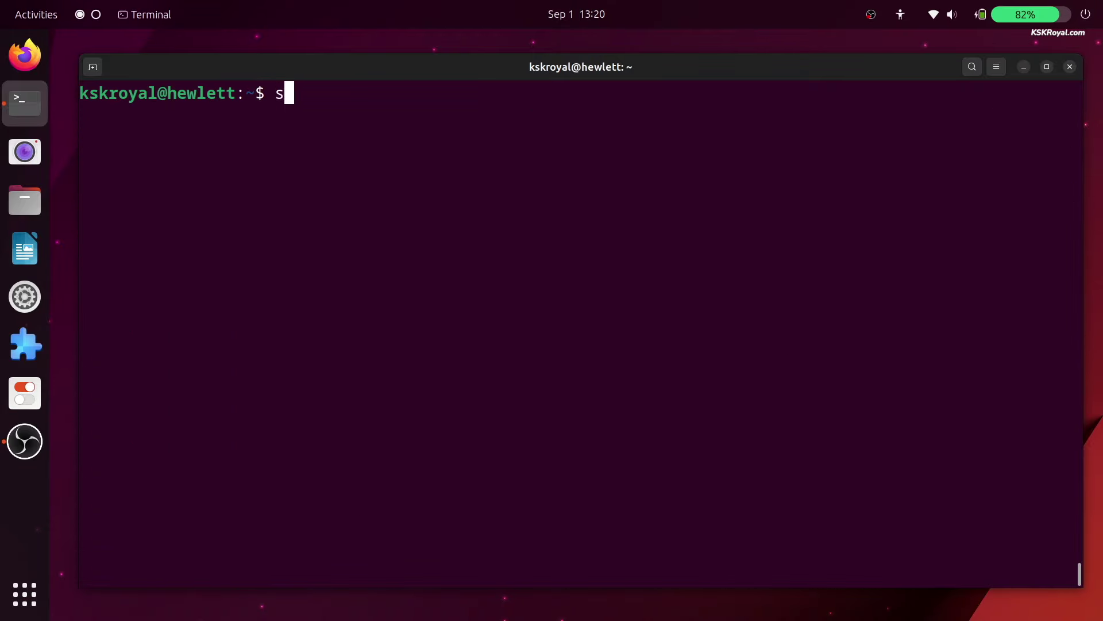
type("boot now")
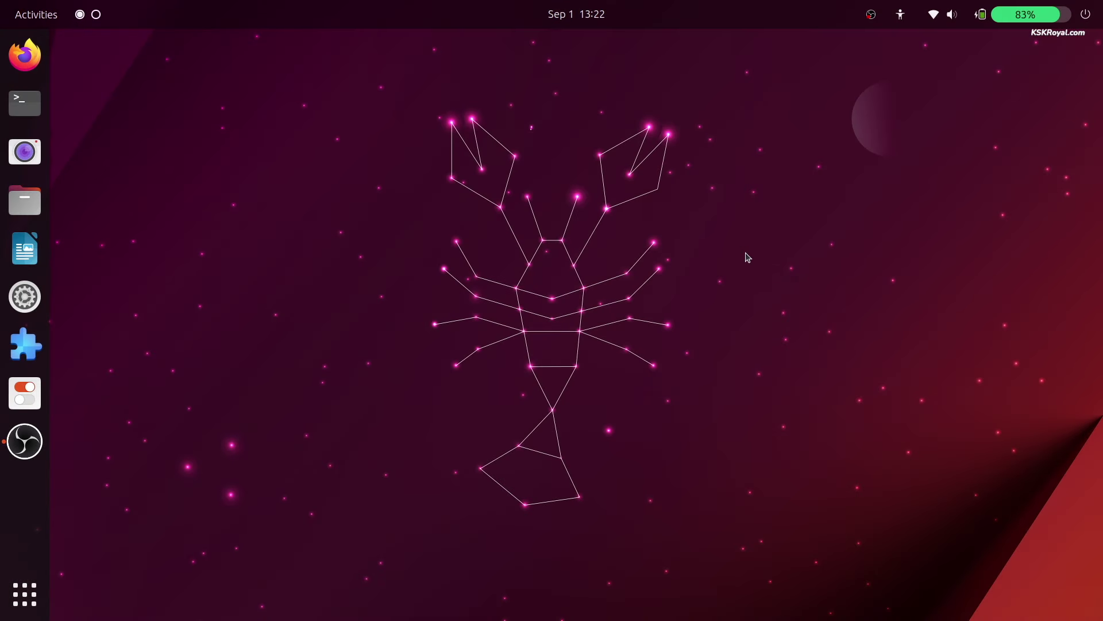
key("ctrl+alt+t")
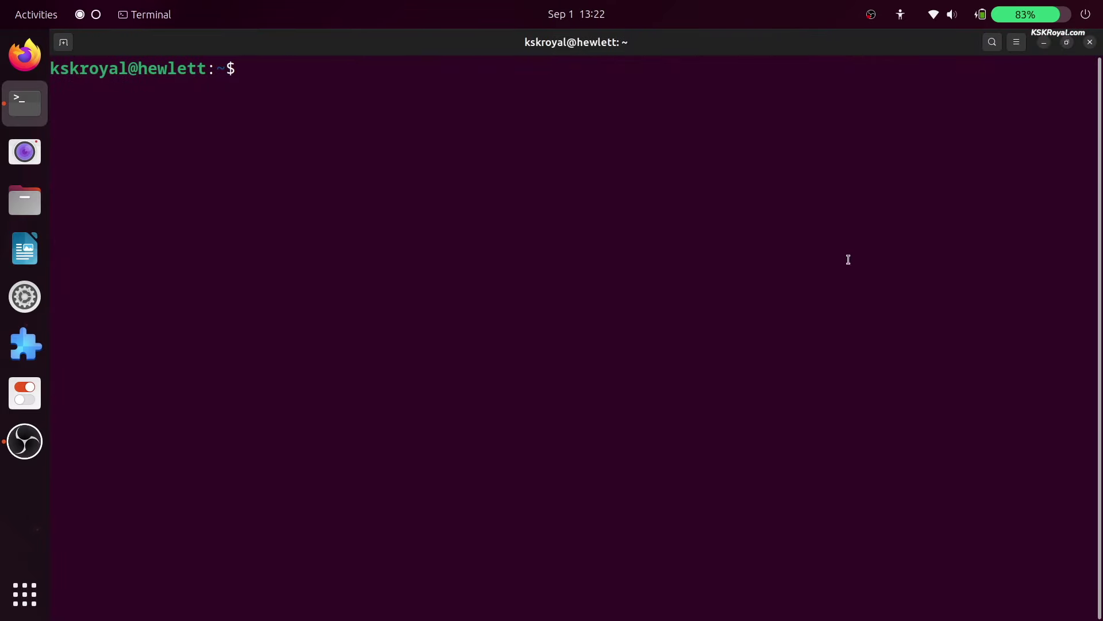
Step: Check the libvirtd service with sudo systemctl status libvirtd, entering the account password, and leave the status output
type("sudo systemctl status libvirtd")
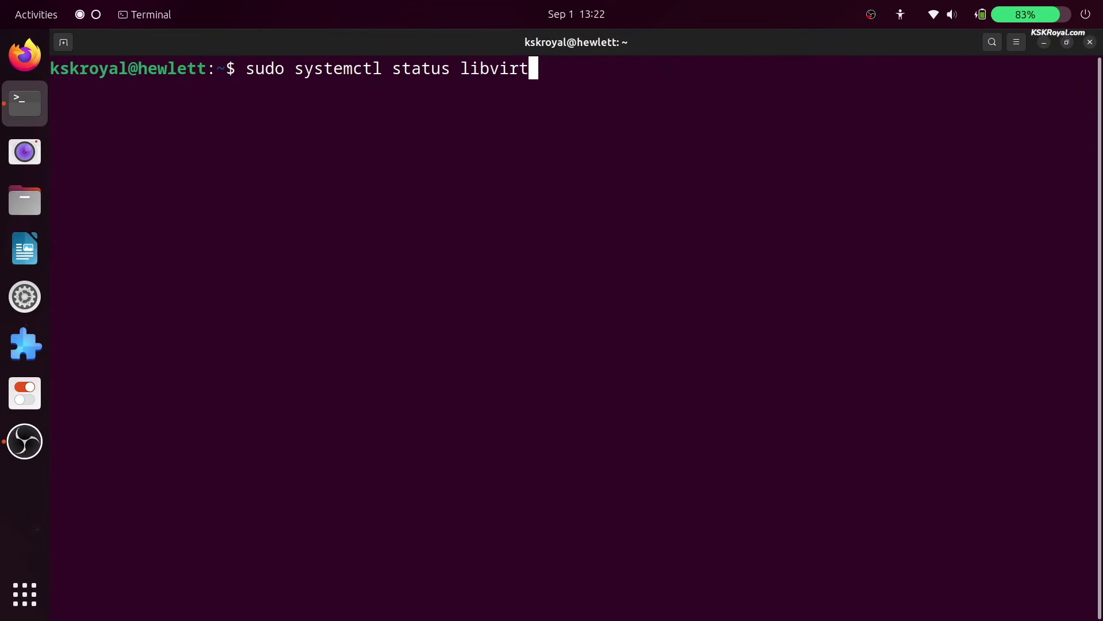
key("Return")
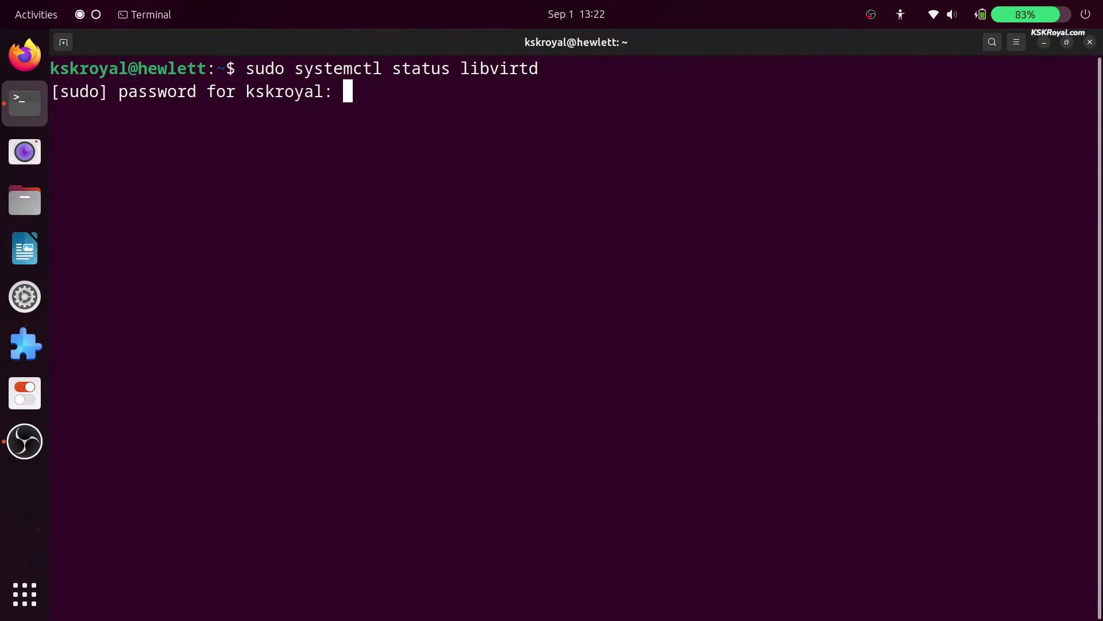
key("Return")
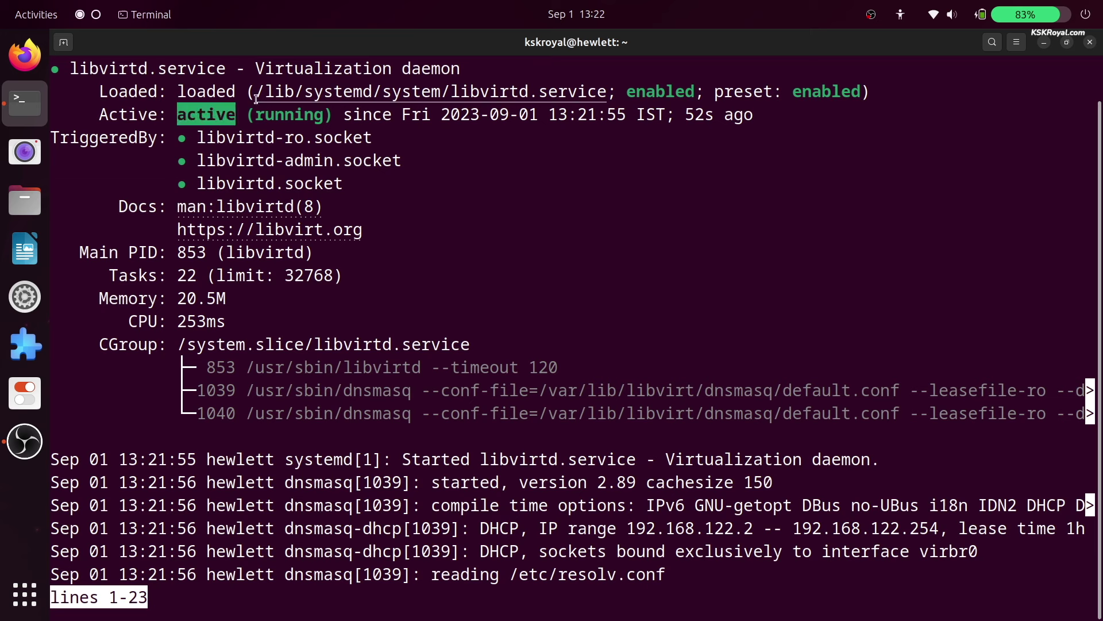
double_click(271, 113)
key("q")
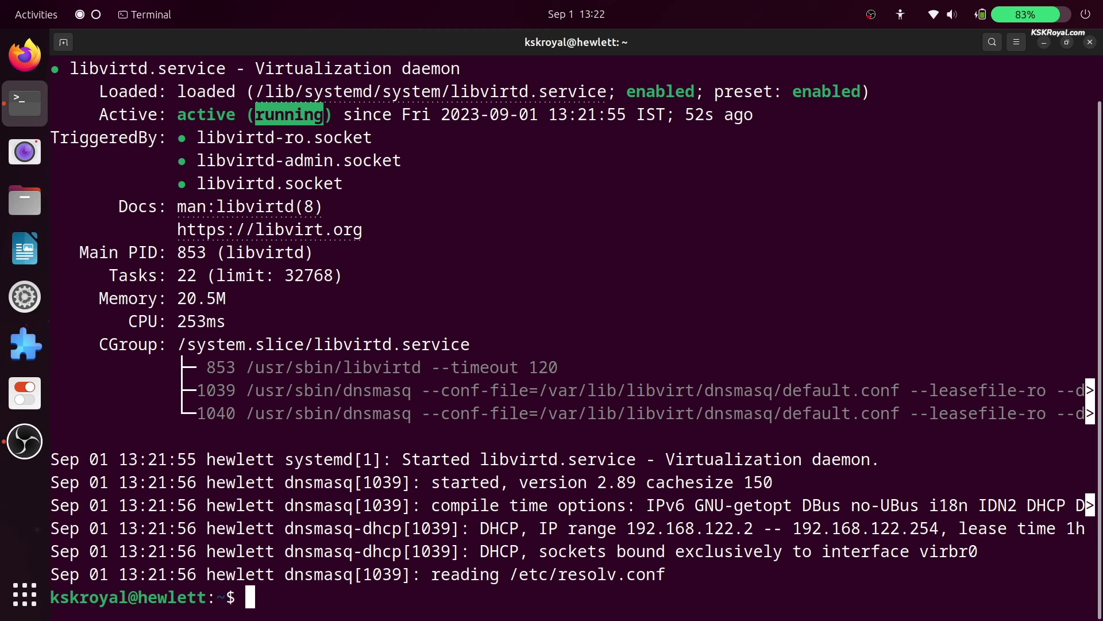
Step: Clear the terminal, enable libvirtd.service with sudo systemctl enable, and start it with sudo systemctl start libvirtd.service
key("ctrl+l")
type("sudo systemctl")
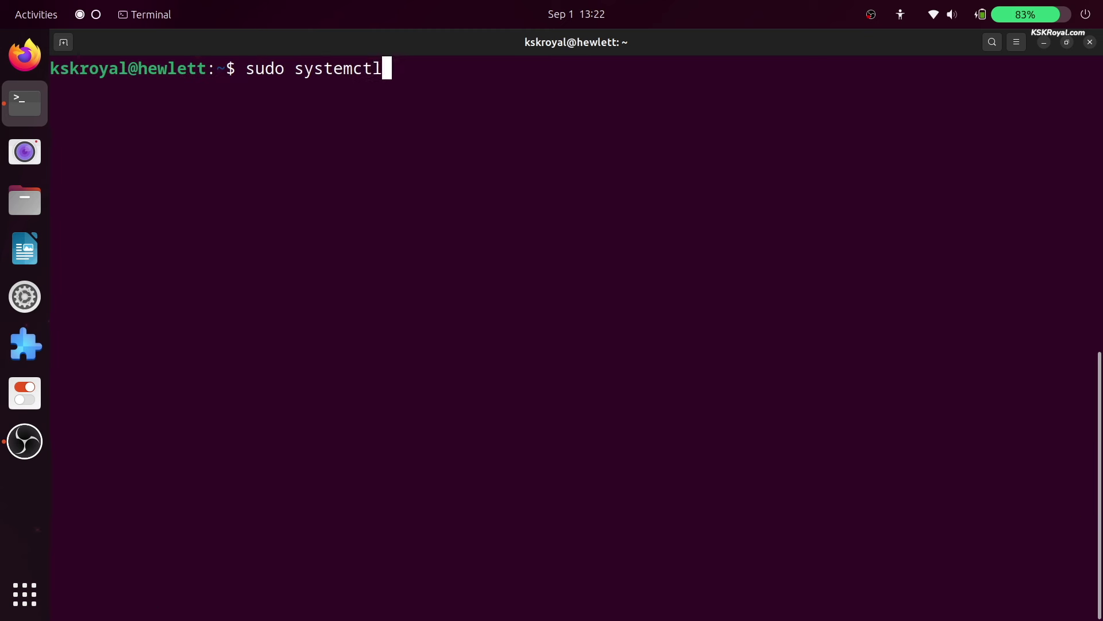
type(" enable libvirtd.service")
key("Return")
type("sudo syst")
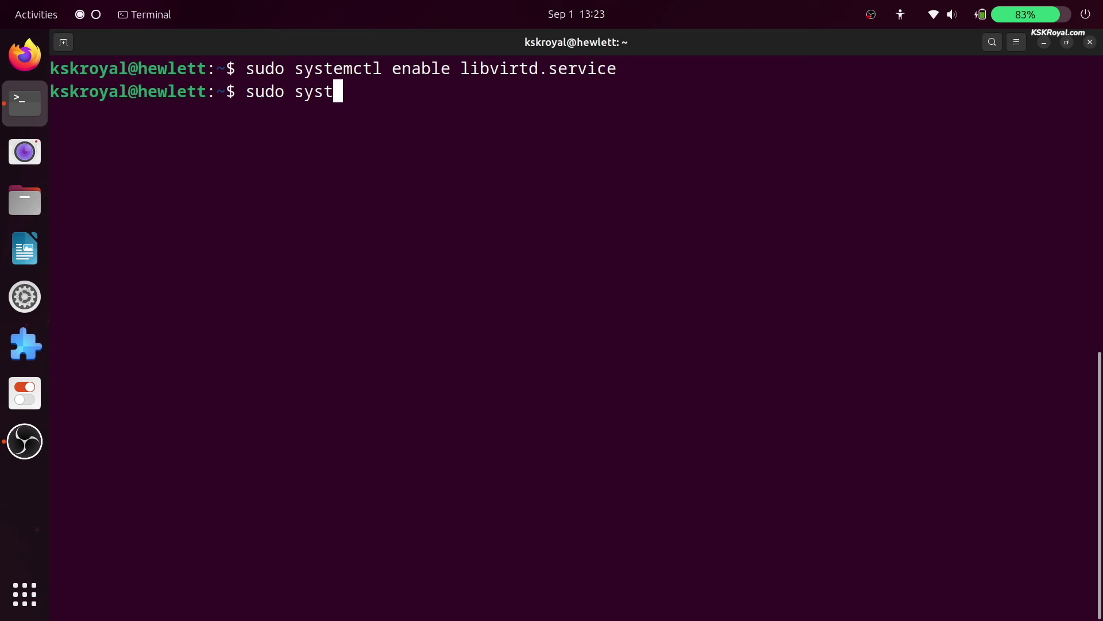
type("emctl start libvirtd.service")
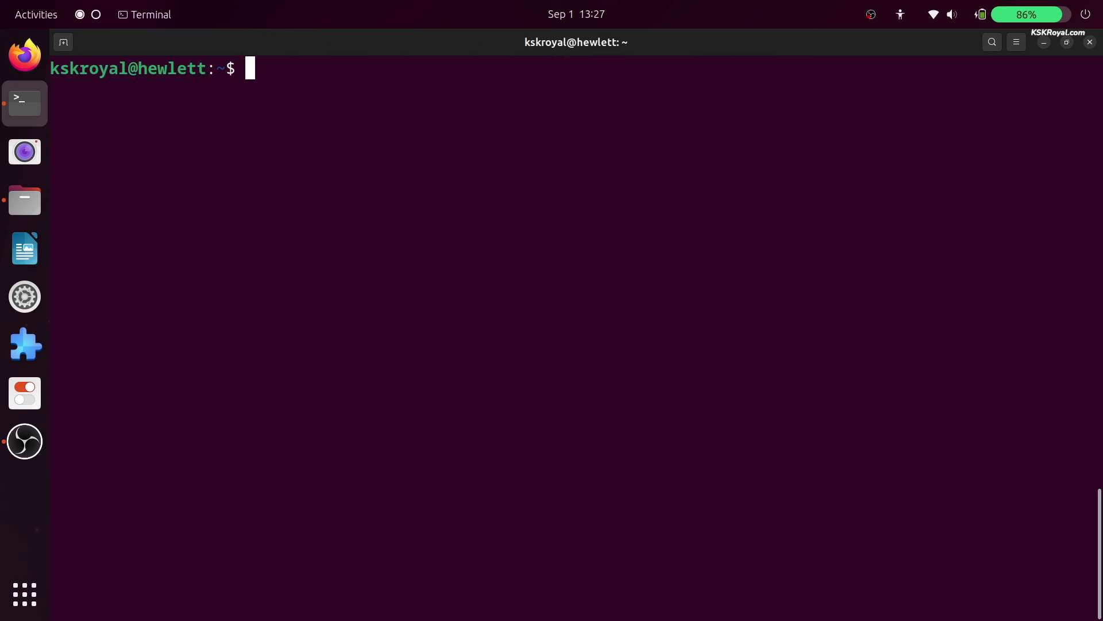
Step: Enlarge the terminal text and list the current account's groups with the groups command to check for libvirt
key("ctrl+plus")
key("ctrl+plus")
type("groups")
key("Return")
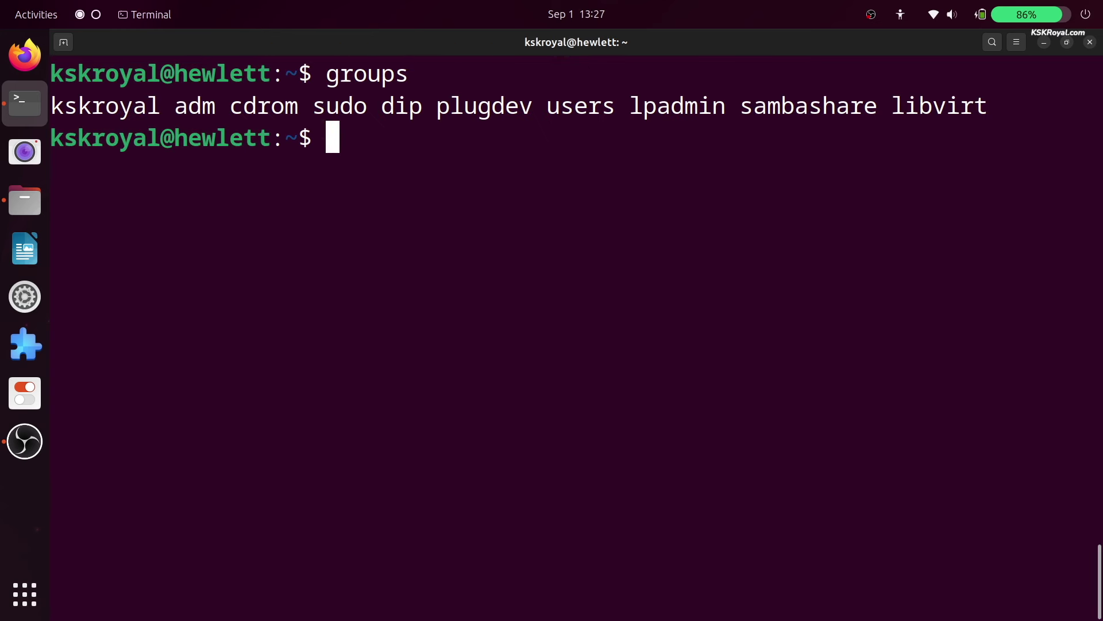
double_click(963, 102)
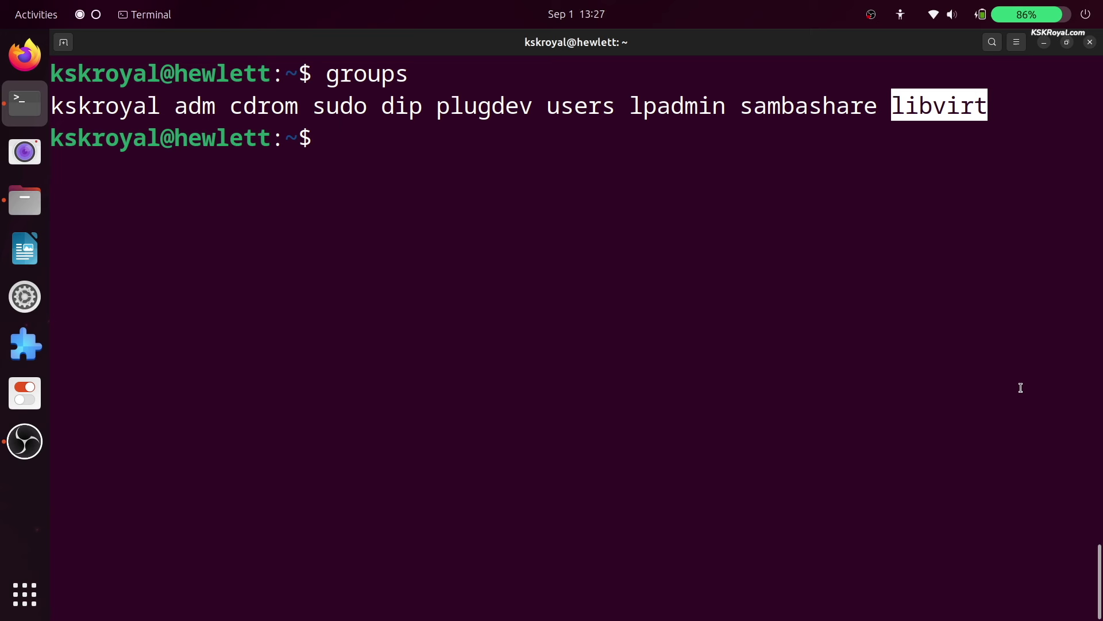
Step: Run sudo useradd -g $USER libvirt, followed by sudo useradd -g $USER libvirt-kvm
left_click(930, 366)
type("s")
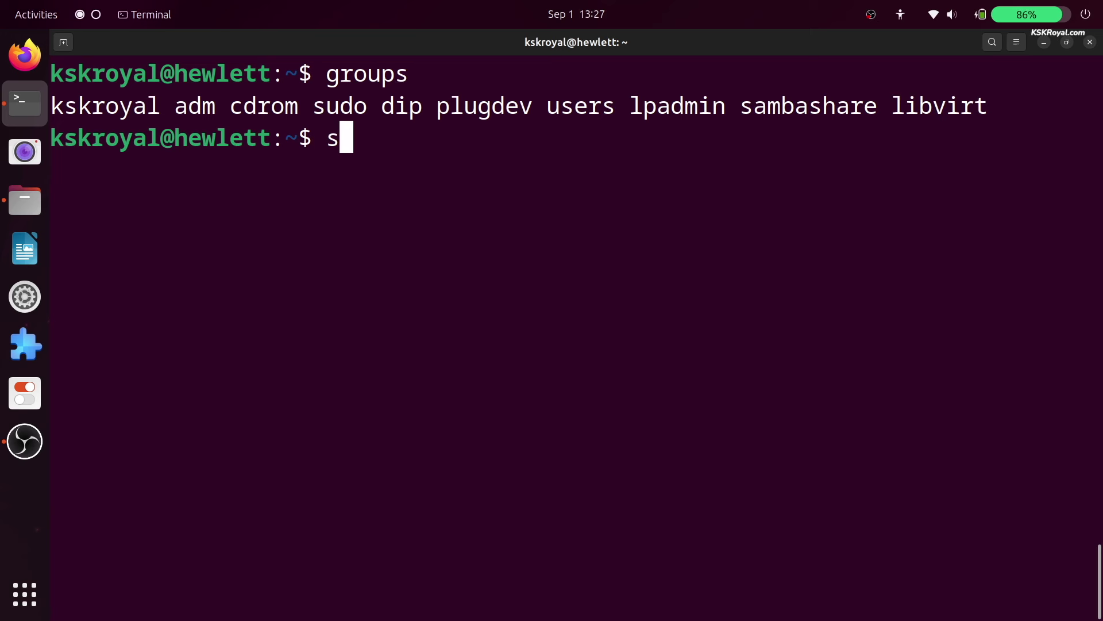
type("udo user")
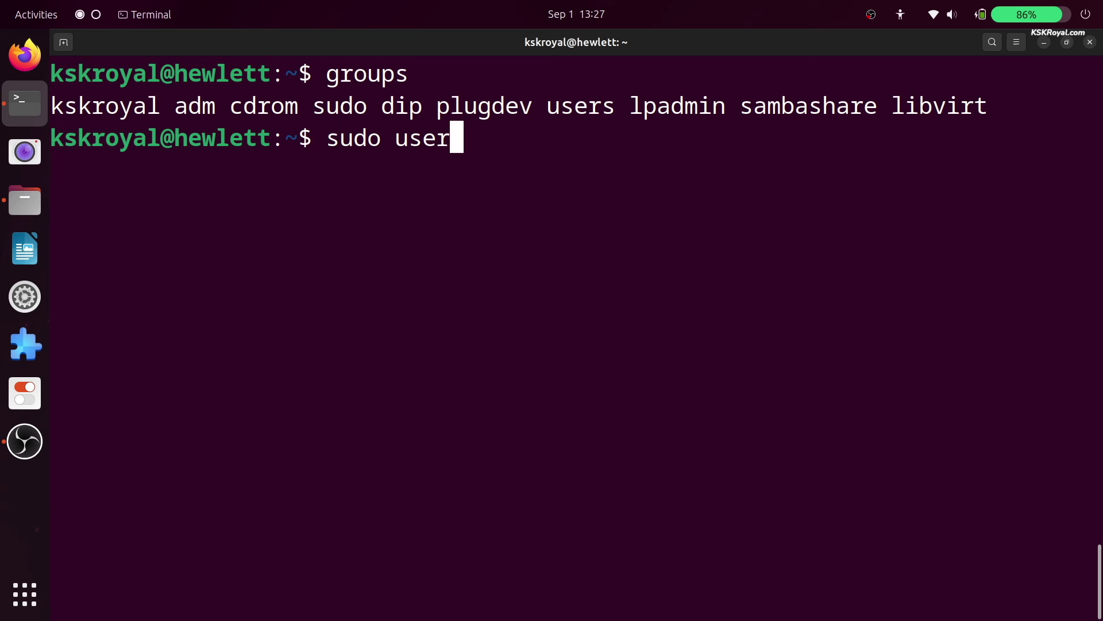
type("add -g $USER libvirt")
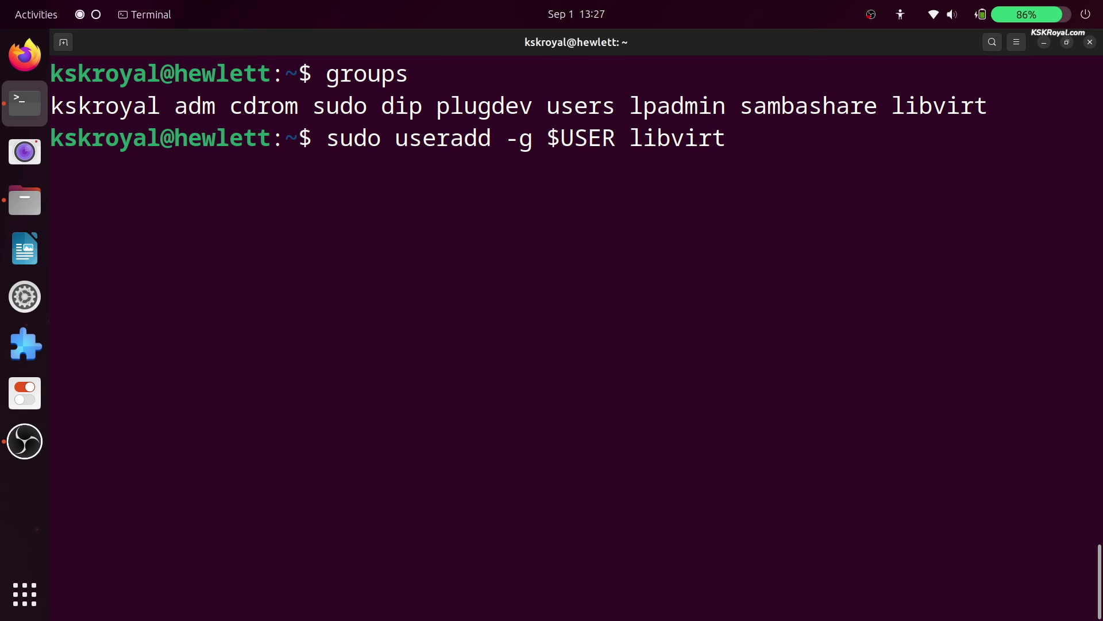
key("Return")
key("Up")
type("-kvm")
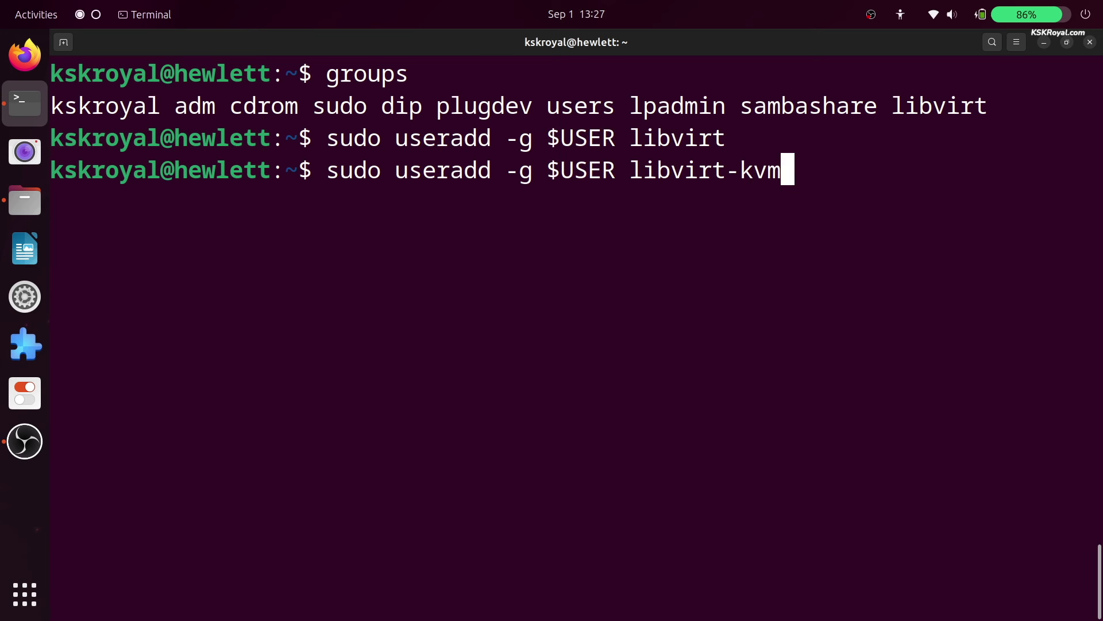
key("Return")
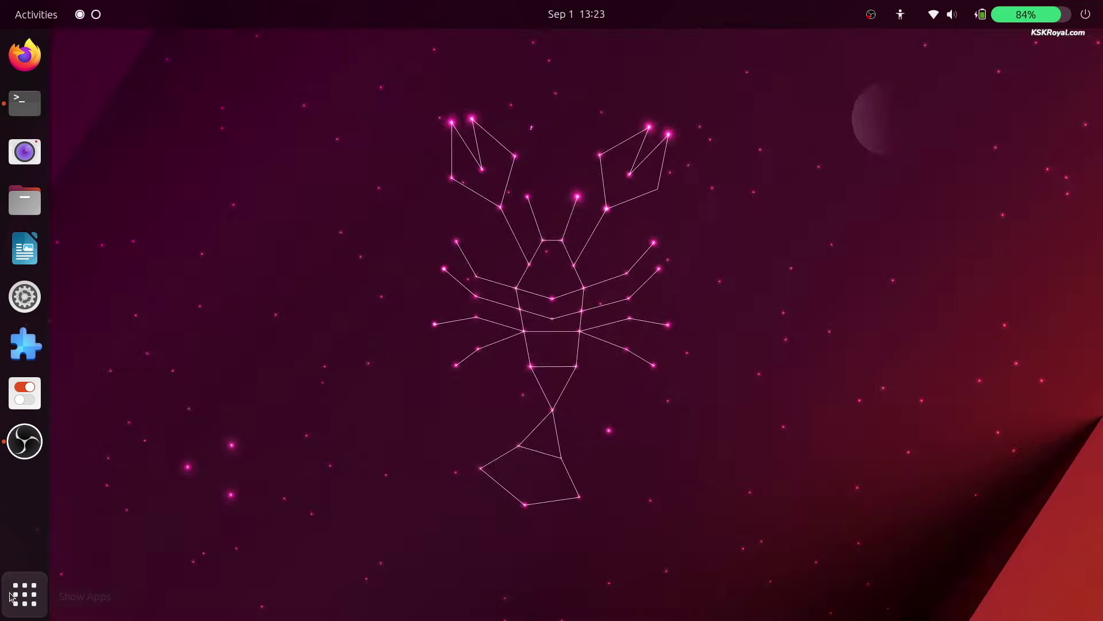
Step: Launch Virtual Machine Manager from the installed applications
left_click(11, 597)
scroll(1000, 381, "down", 1)
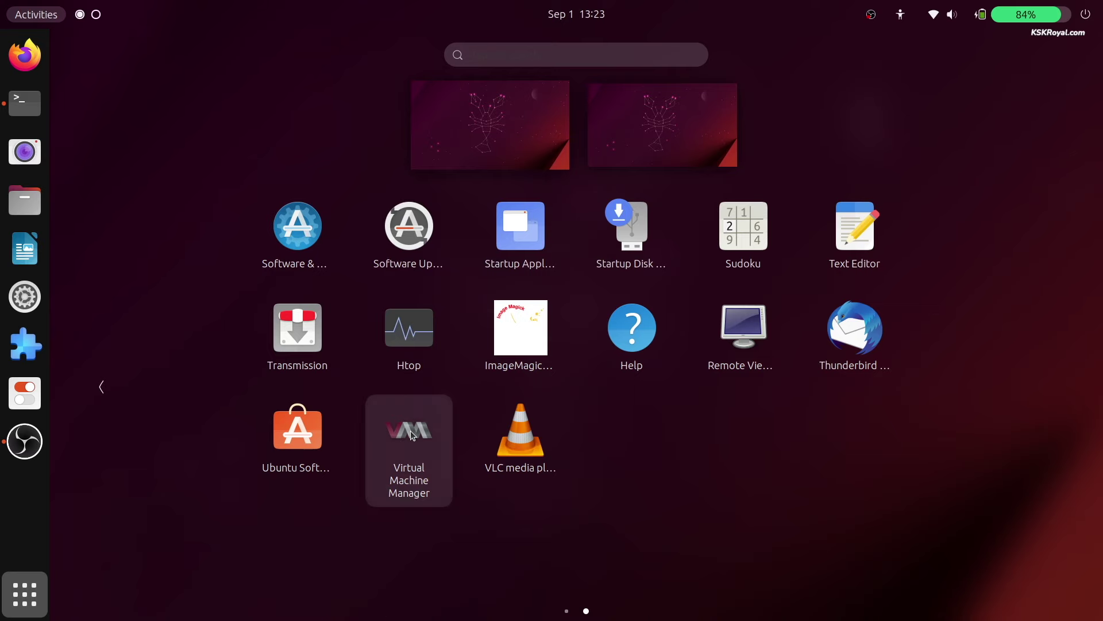
left_click(412, 435)
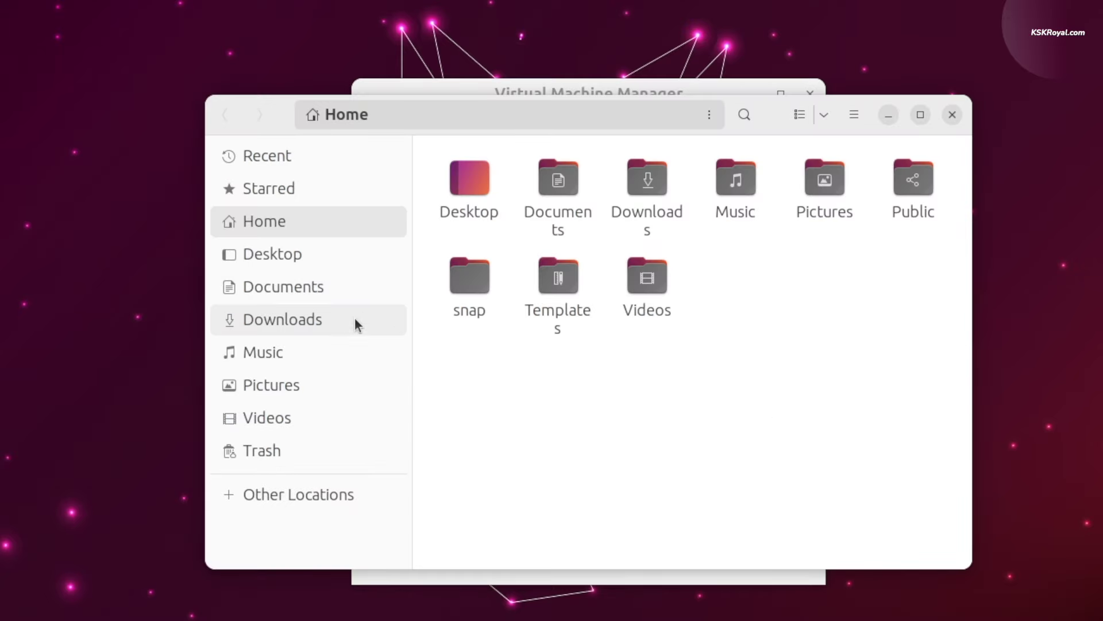
Step: Look up the Windows 10 ISO in the Downloads folder with enlarged icons, and minimize the file manager
left_click(356, 320)
left_click(437, 236)
key("ctrl+plus")
key("ctrl+plus")
key("ctrl+plus")
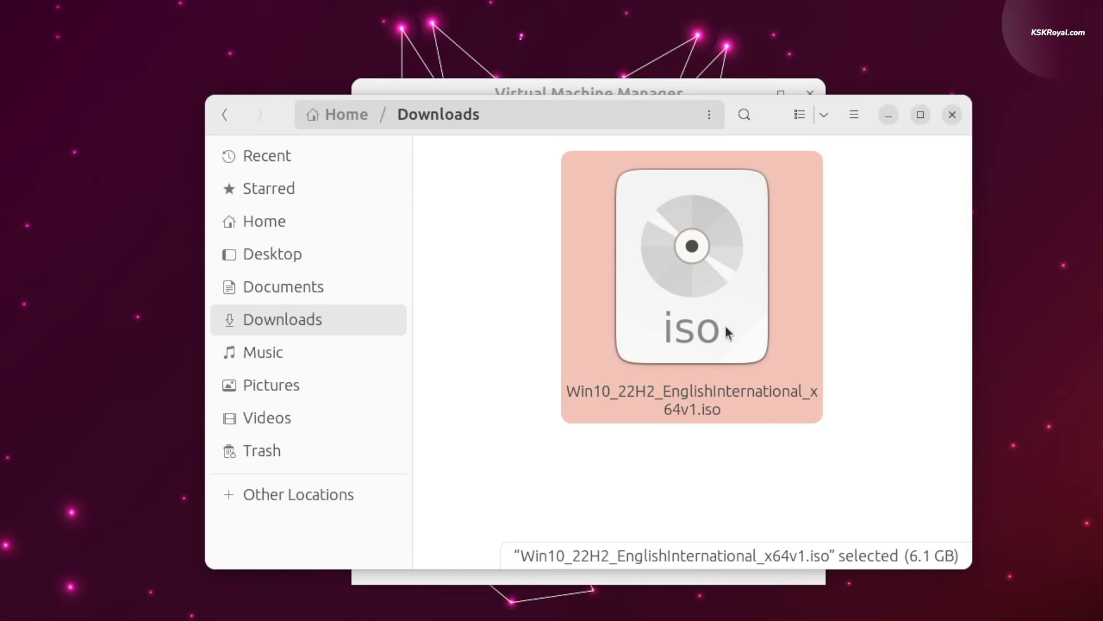
left_click(888, 114)
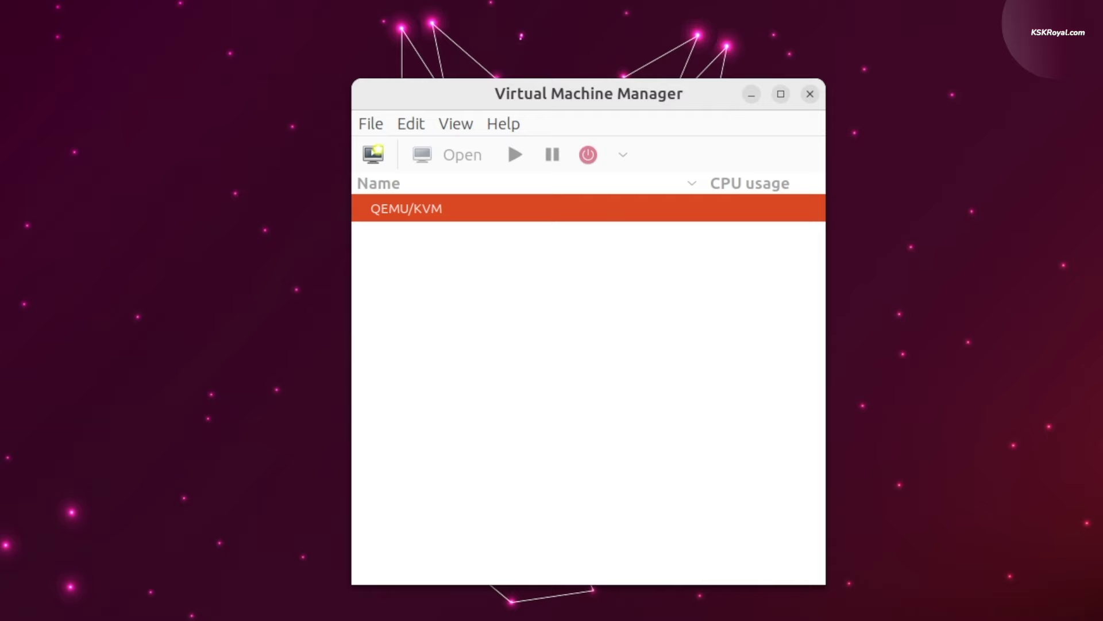
Step: Examine the default storage pool's location in the QEMU/KVM connection details, and close the details
right_click(478, 210)
left_click(525, 330)
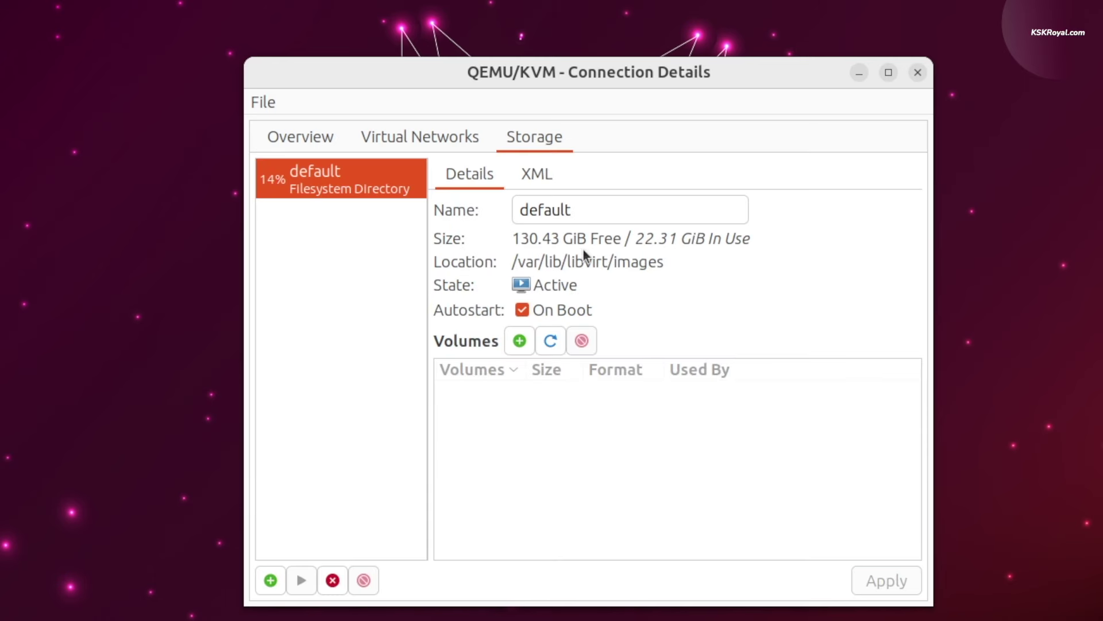
double_click(592, 262)
left_click(648, 262)
left_click_drag(512, 262, 685, 248)
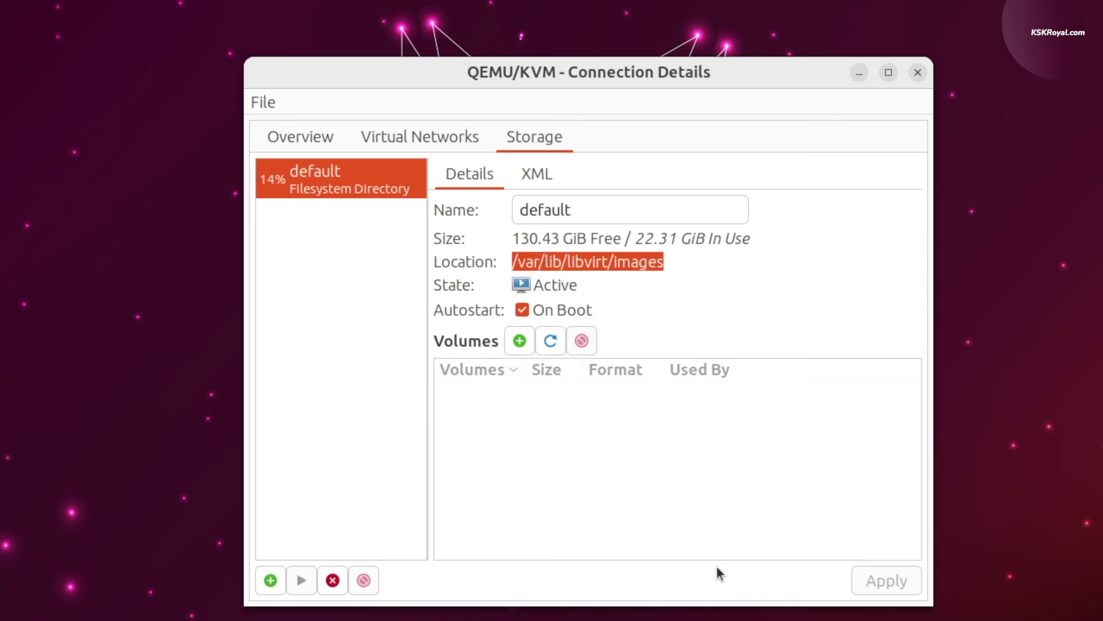
left_click(919, 70)
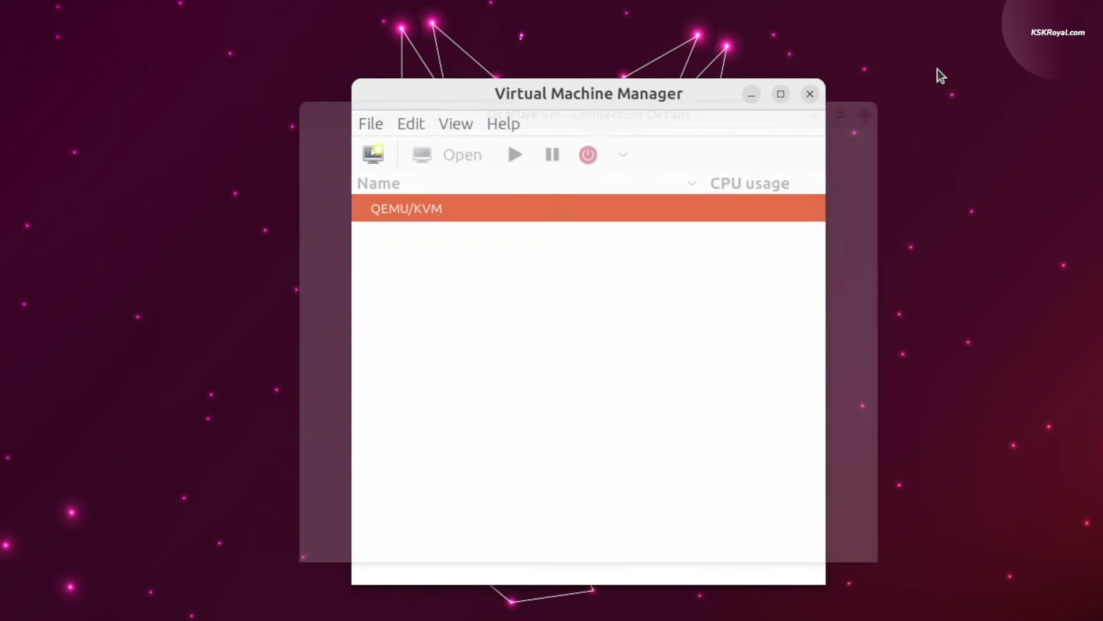
Step: Start a new virtual machine using local install media (ISO image or CDROM) and open the ISO volume chooser
left_click(371, 124)
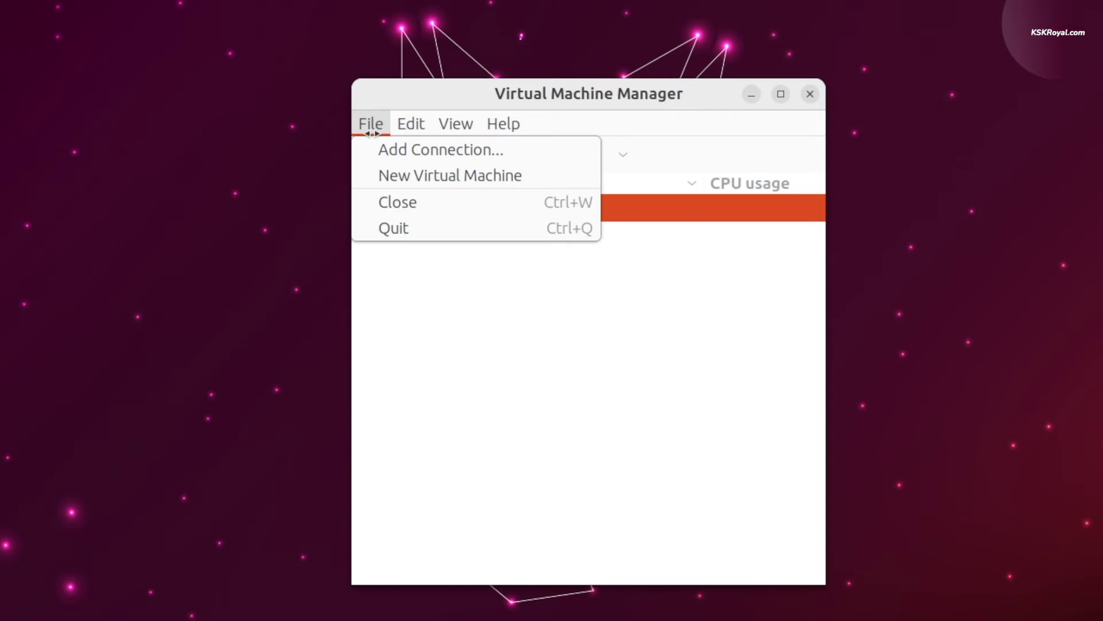
left_click(420, 175)
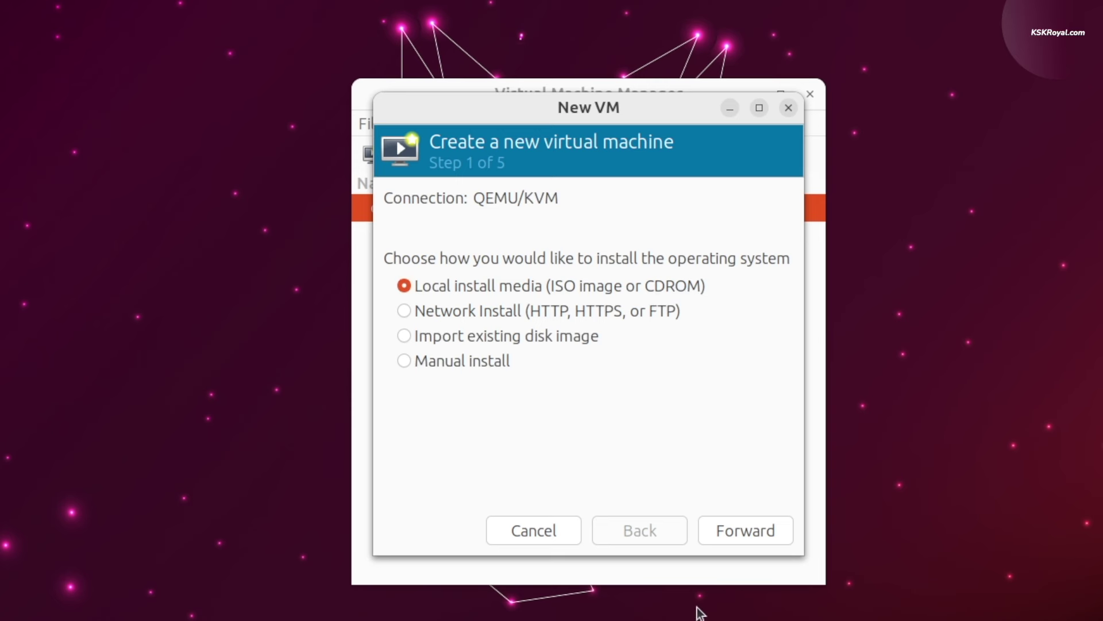
left_click(735, 531)
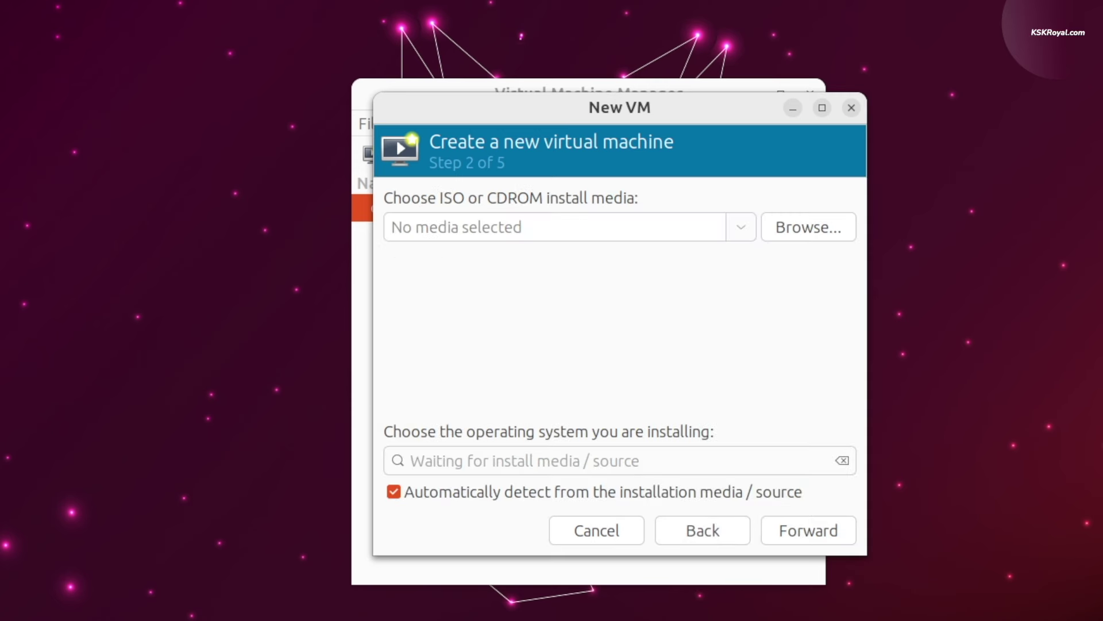
left_click(814, 226)
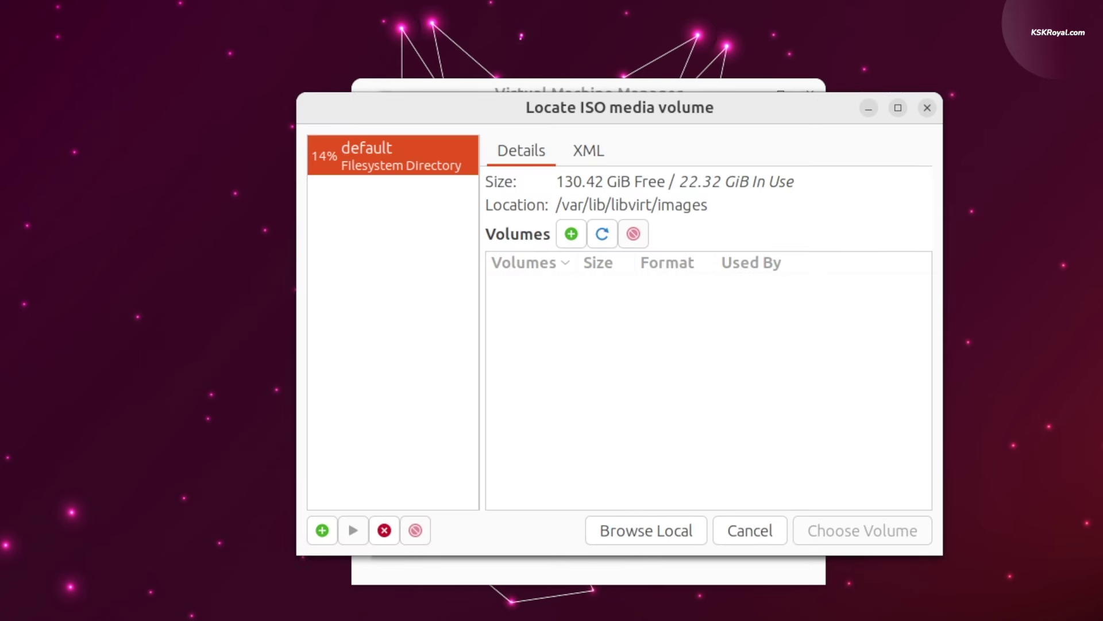
left_click(666, 531)
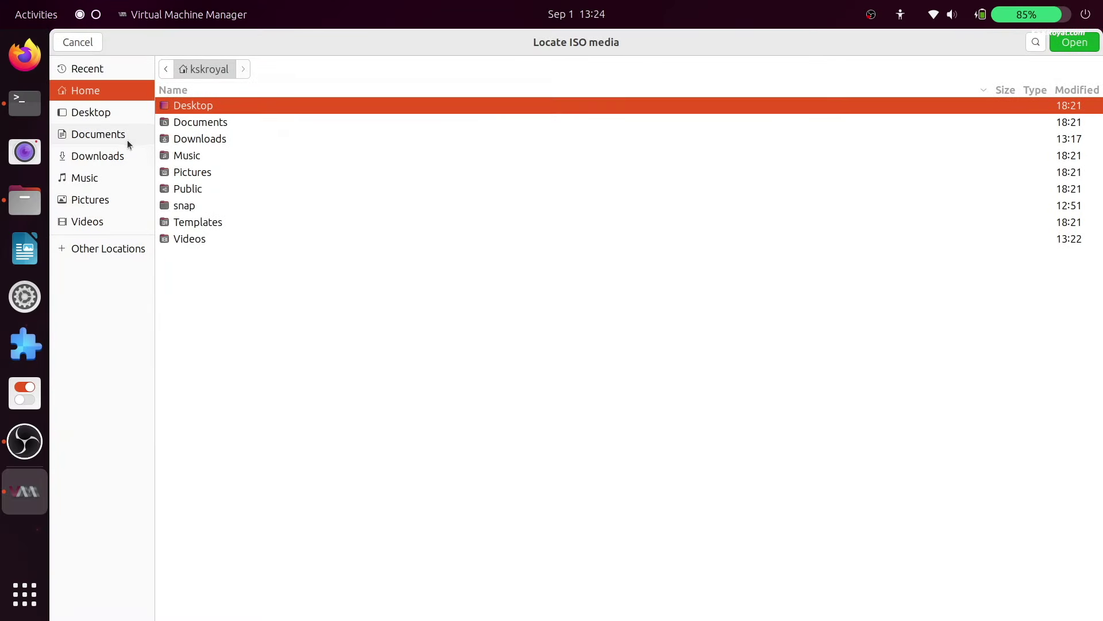
left_click(127, 141)
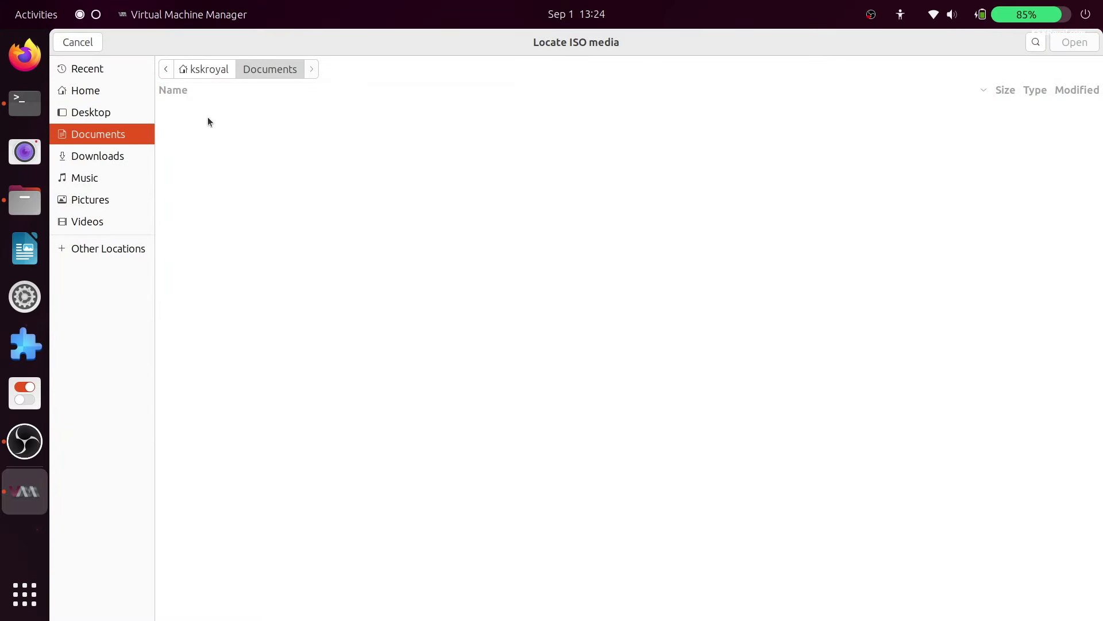
left_click(121, 154)
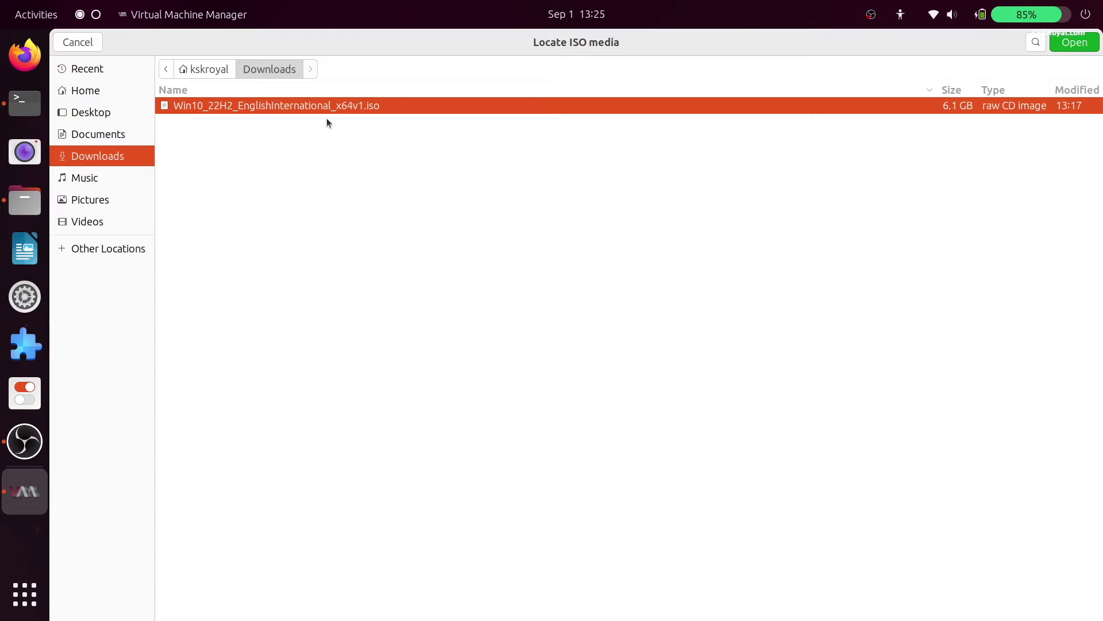
left_click(100, 45)
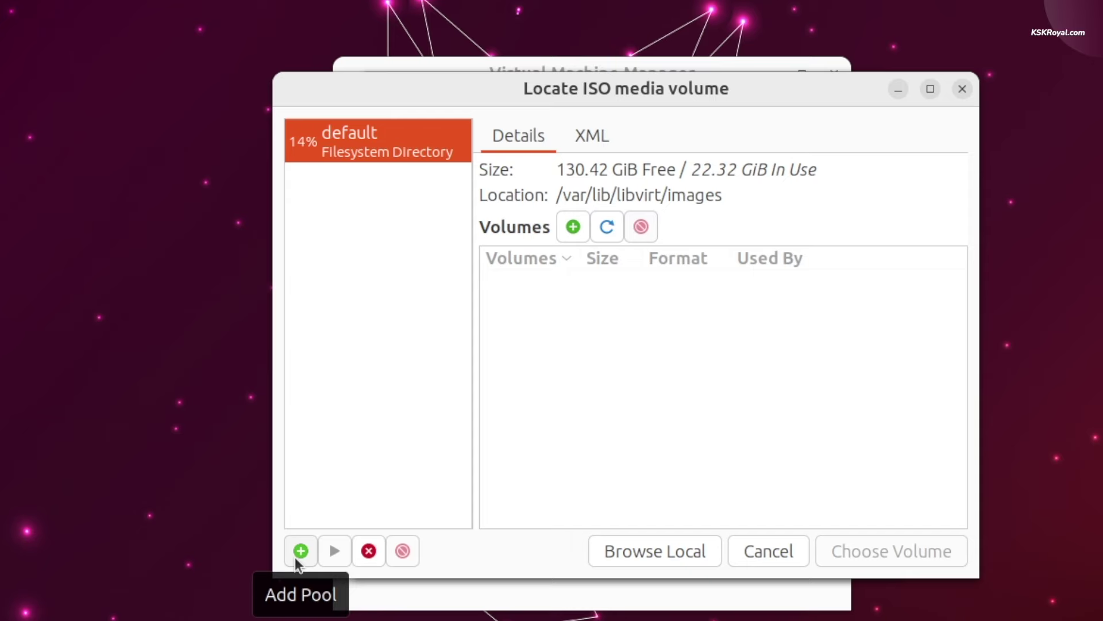
Step: Add a filesystem directory storage pool named Downloads, with the home Downloads folder as its target path
left_click(301, 552)
type("Down")
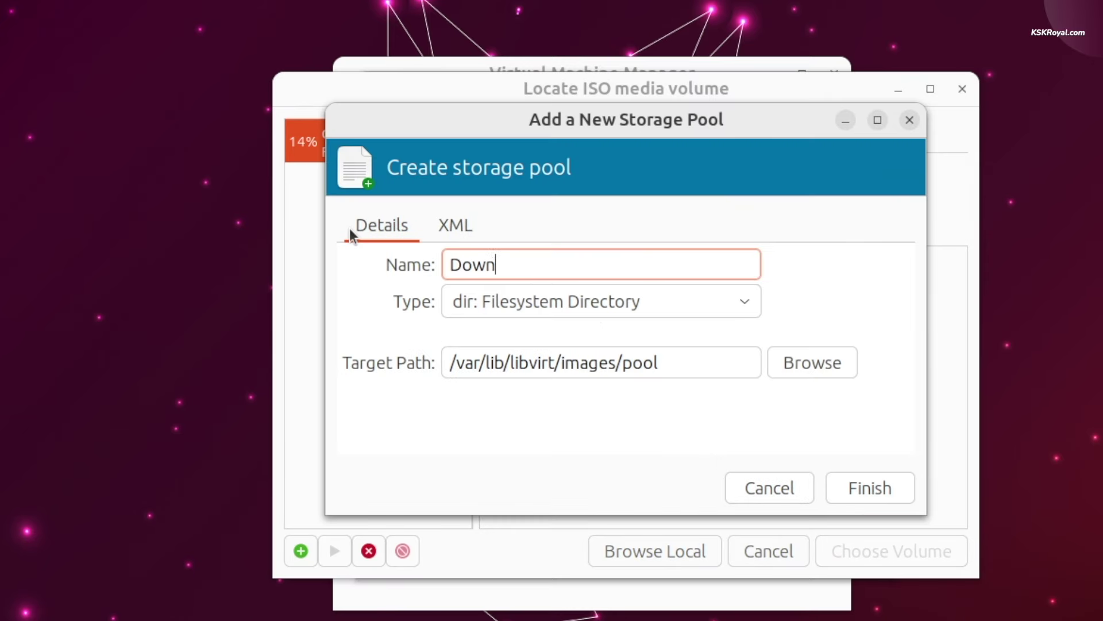
type("loads")
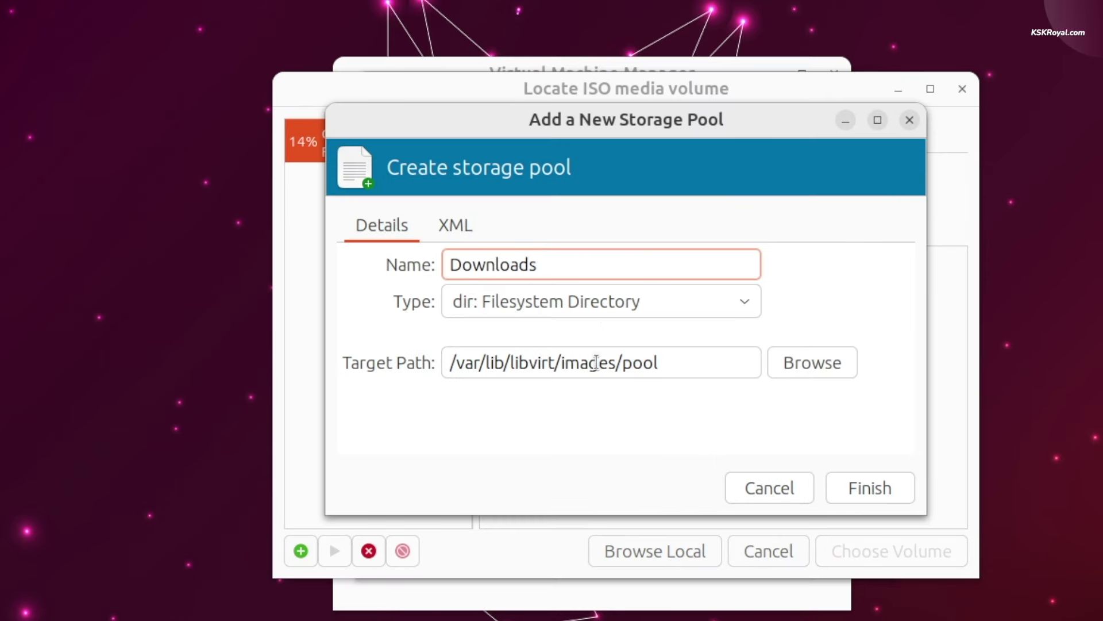
double_click(574, 270)
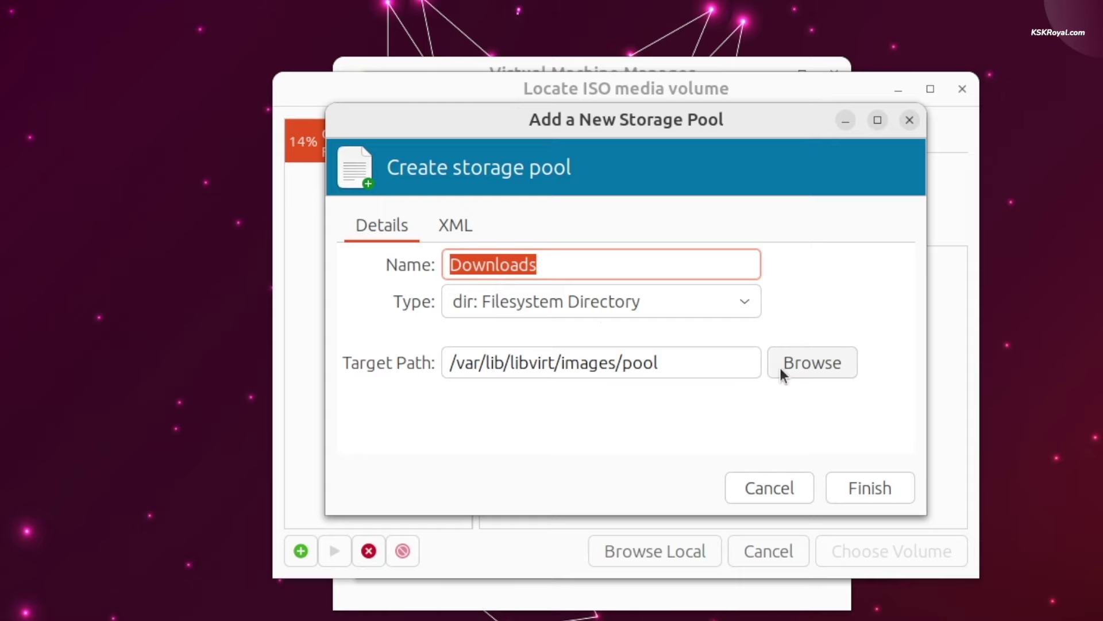
left_click(780, 367)
left_click(136, 155)
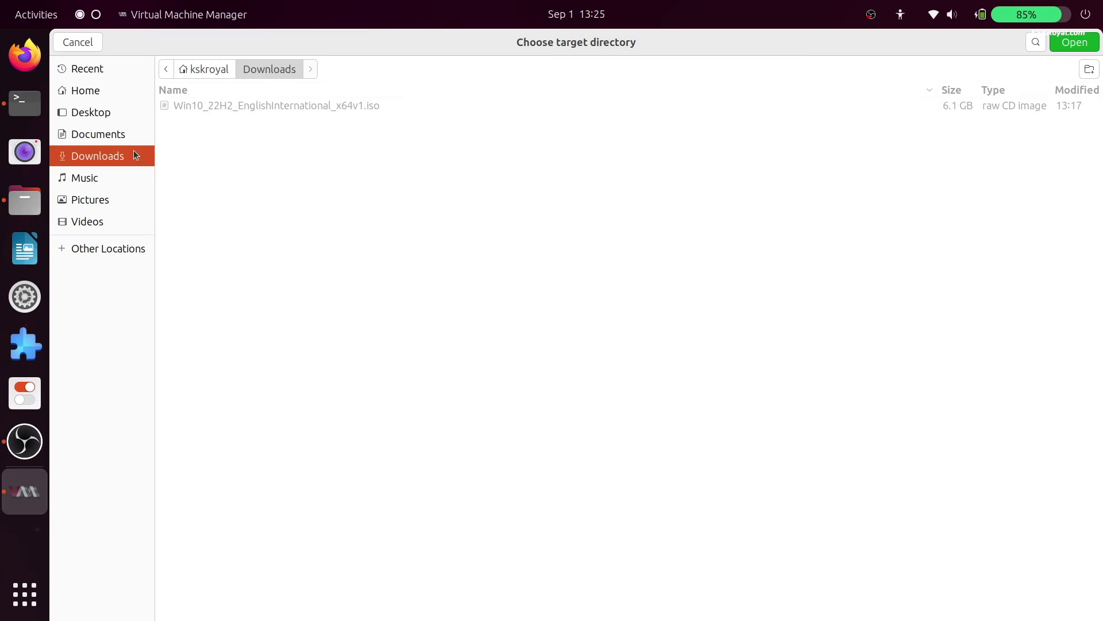
left_click(1081, 41)
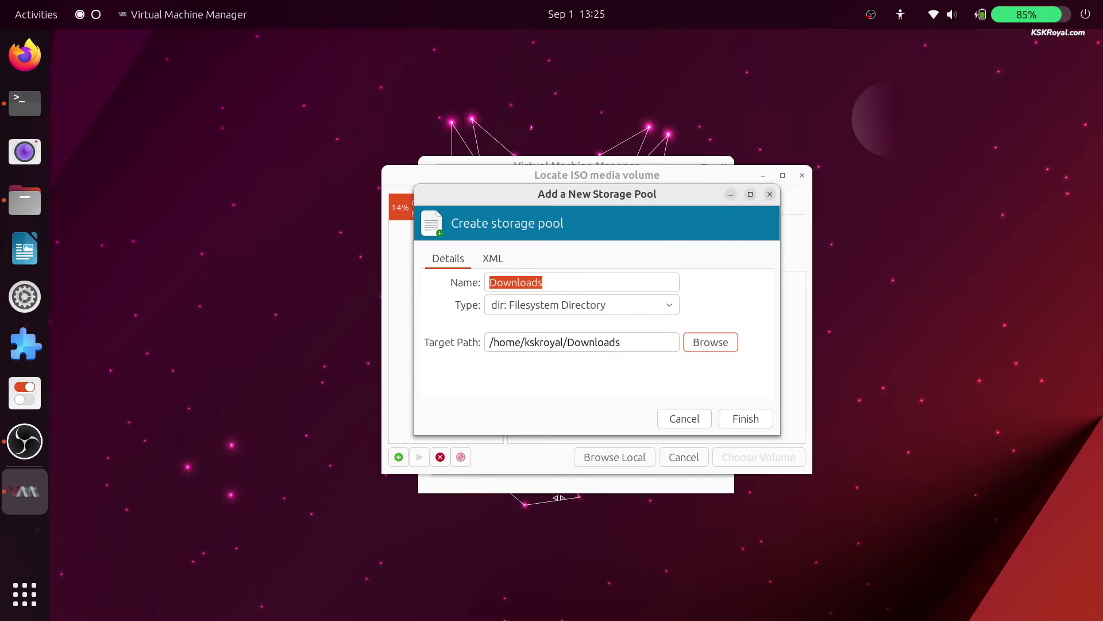
left_click(754, 423)
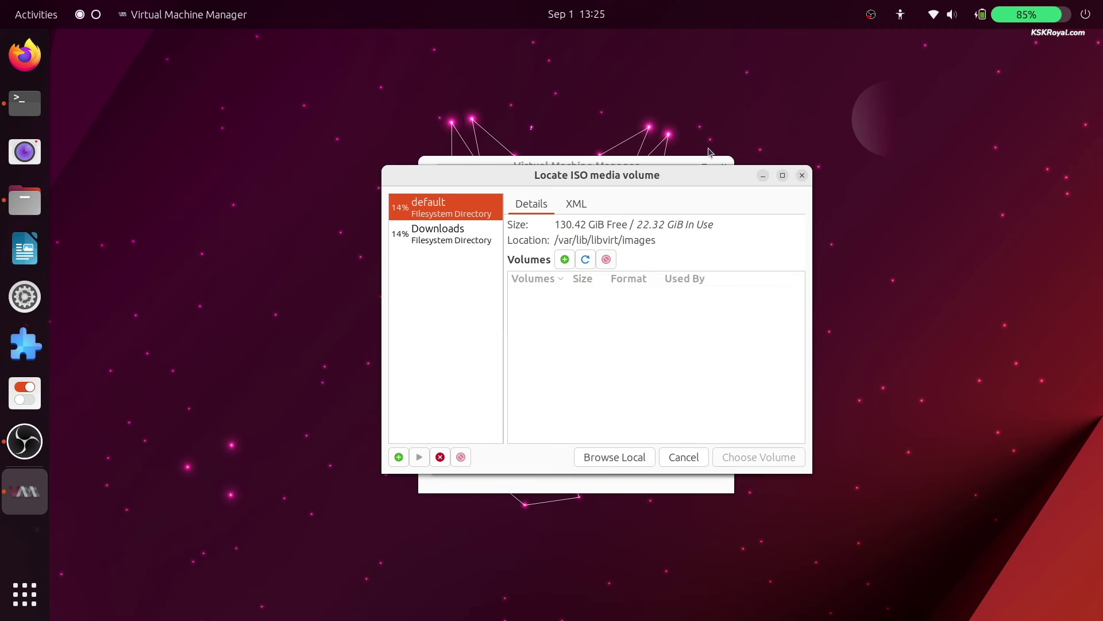
Step: Choose the Win10_22H2_EnglishInternational_x64v1.iso volume from the Downloads pool as the install media
left_click(446, 236)
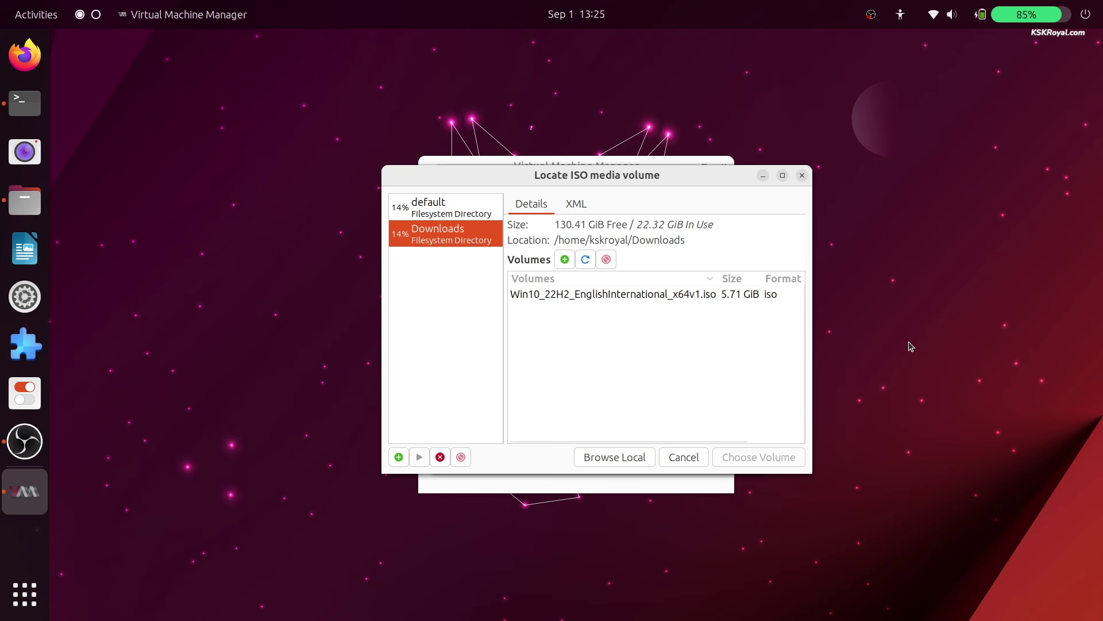
left_click(602, 296)
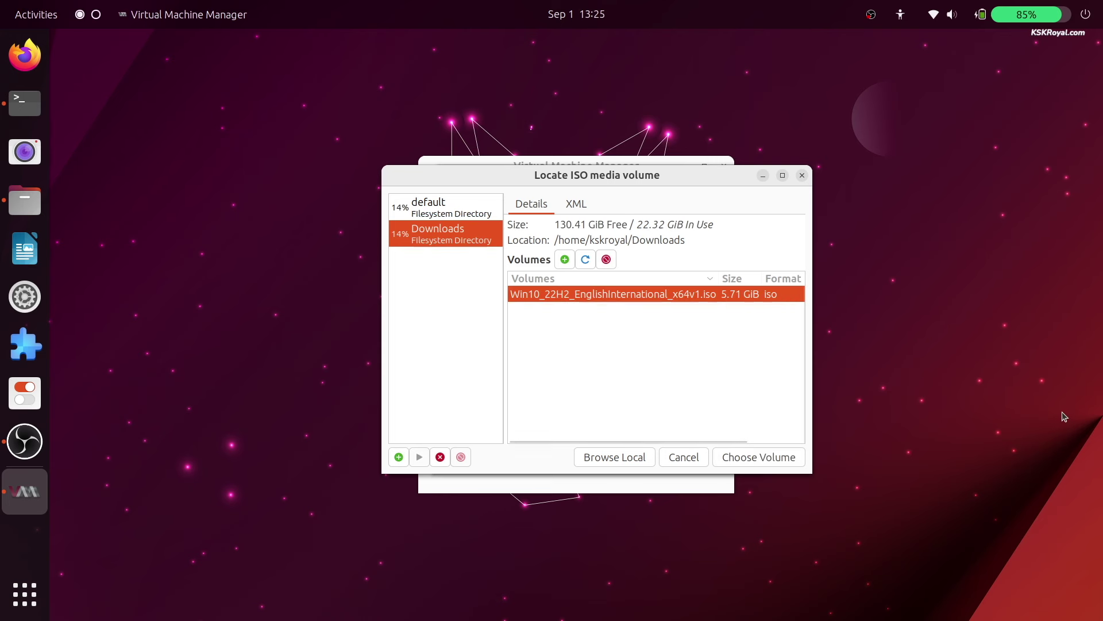
left_click(772, 458)
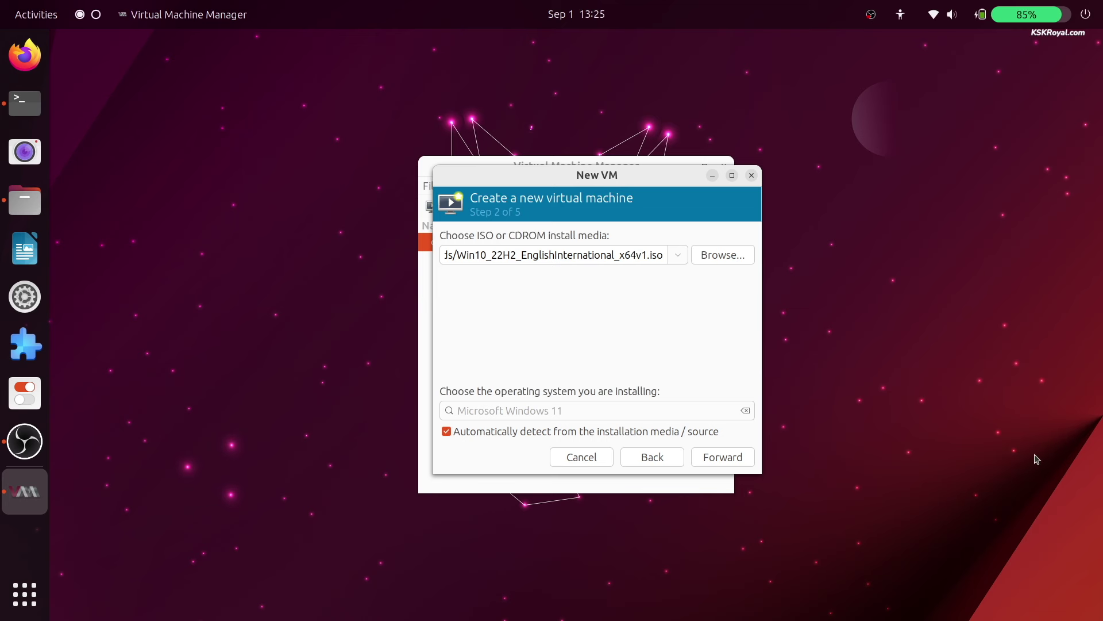
Step: Turn off automatic OS detection, choose Microsoft Windows 10, and continue, accepting the correction of the emulator's search permissions for the ISO path
left_click(538, 432)
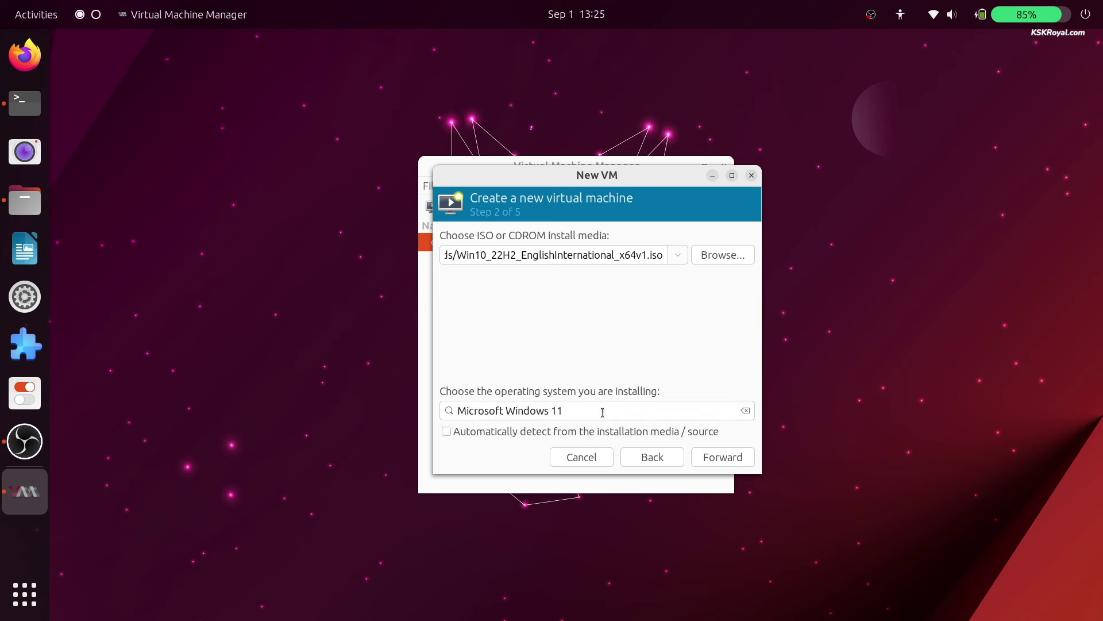
left_click(632, 406)
triple_click(620, 406)
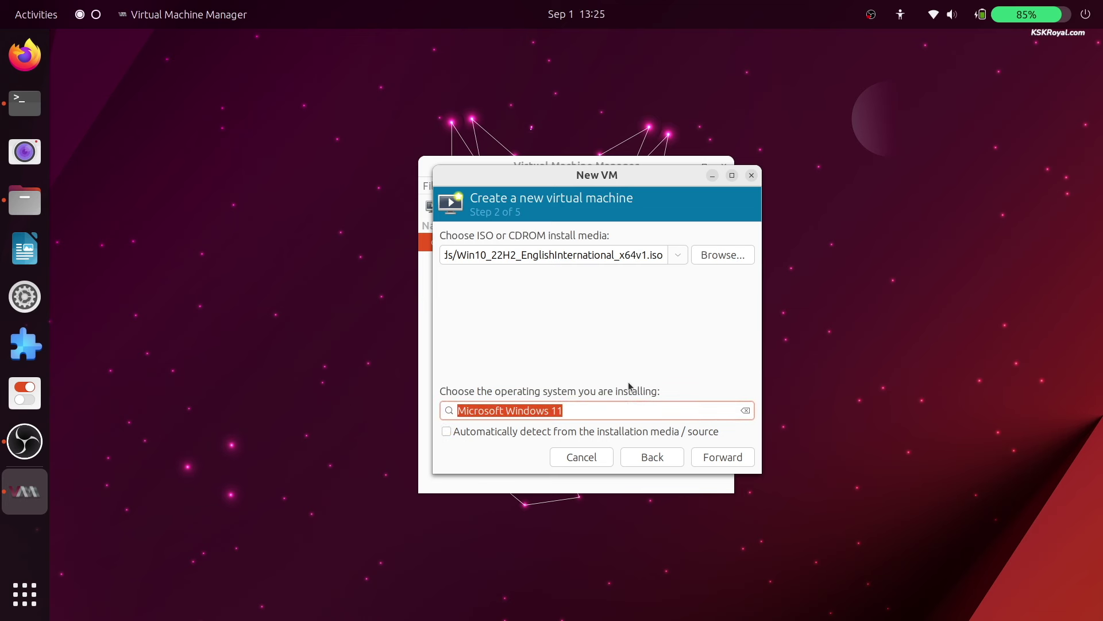
type("Windo")
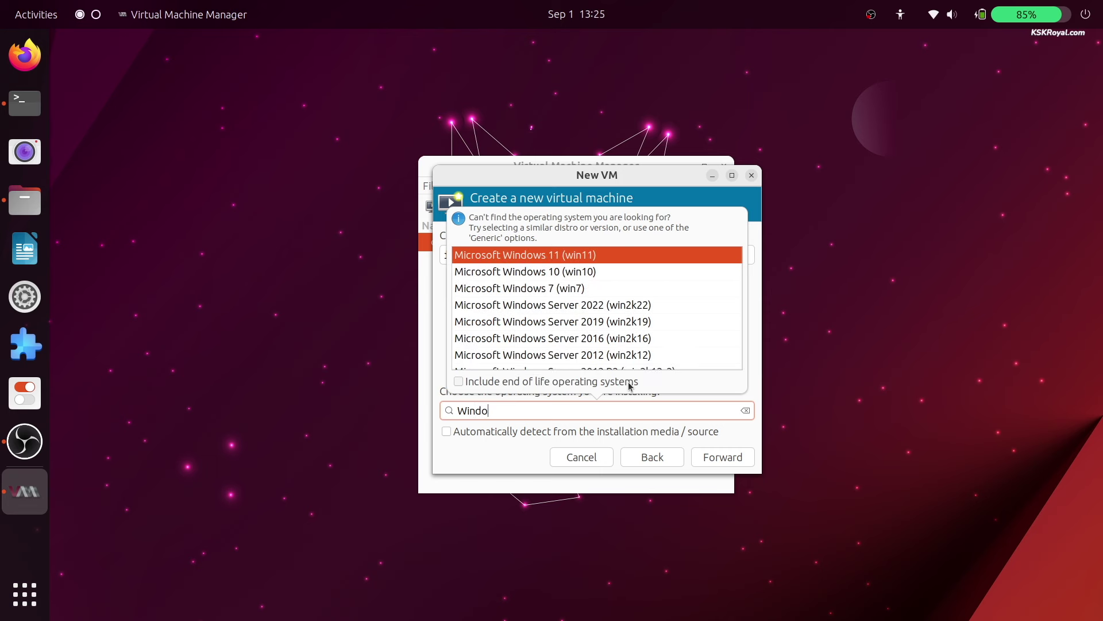
type("ws 10")
left_click(634, 255)
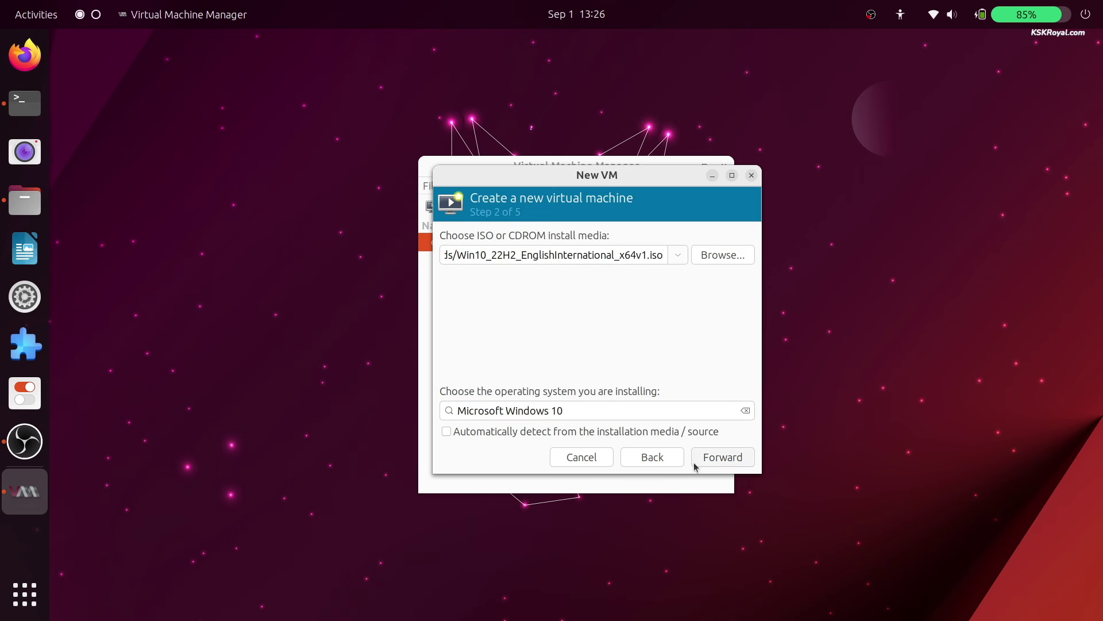
left_click(723, 458)
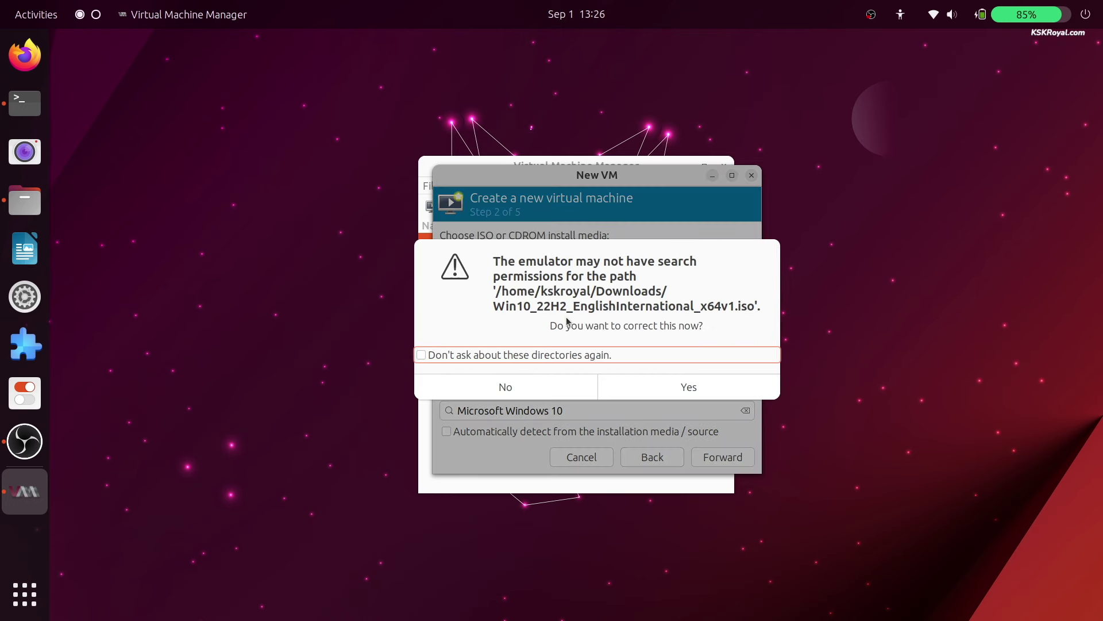
left_click(689, 389)
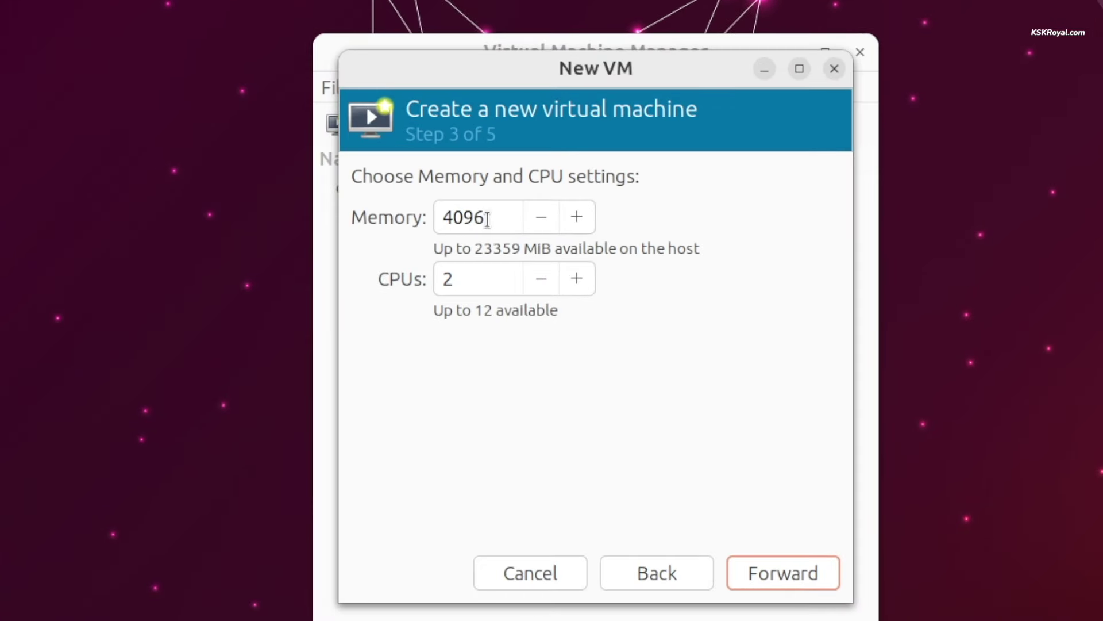
Step: Set the virtual machine's memory to 9000 MiB and its CPUs to 4, and continue to the storage settings
left_click_drag(515, 258, 443, 258)
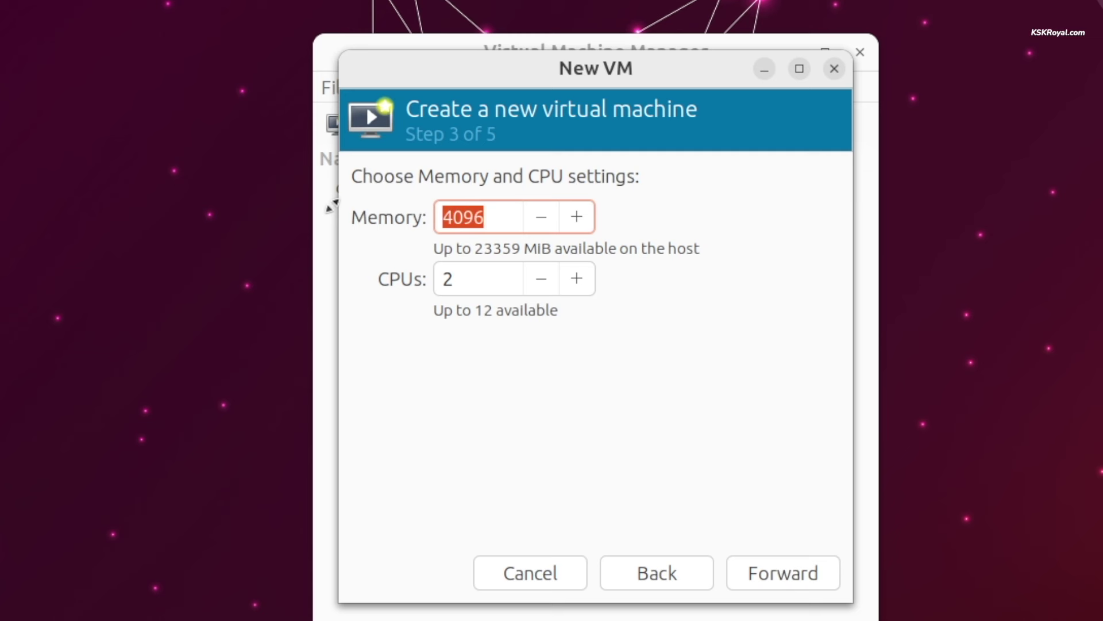
type("9000")
left_click_drag(488, 217, 400, 224)
key("Tab")
type("4")
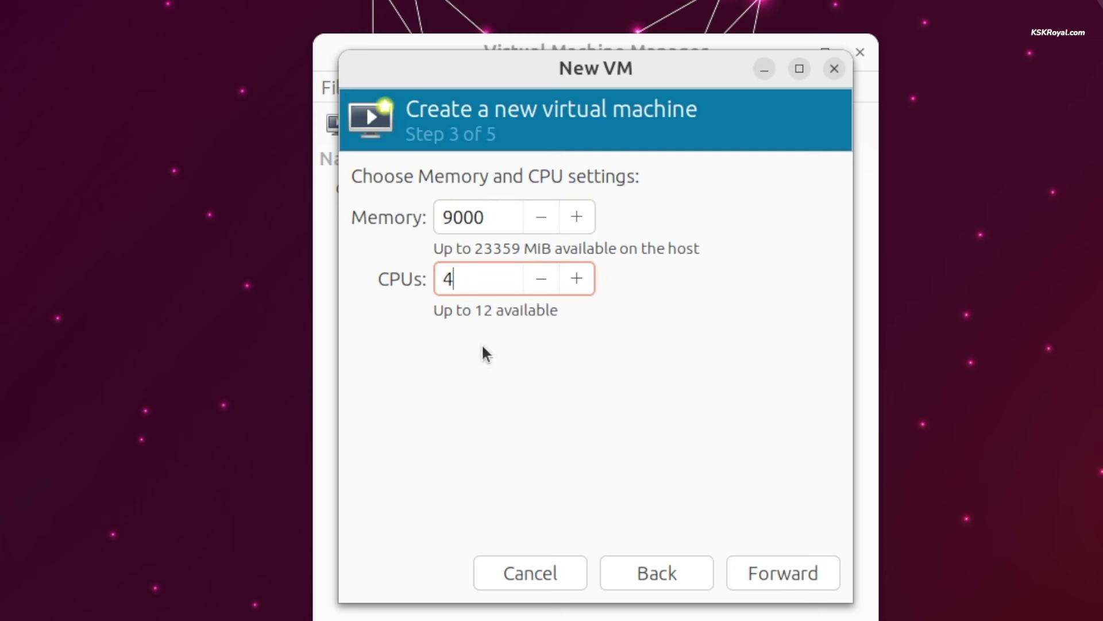
double_click(476, 219)
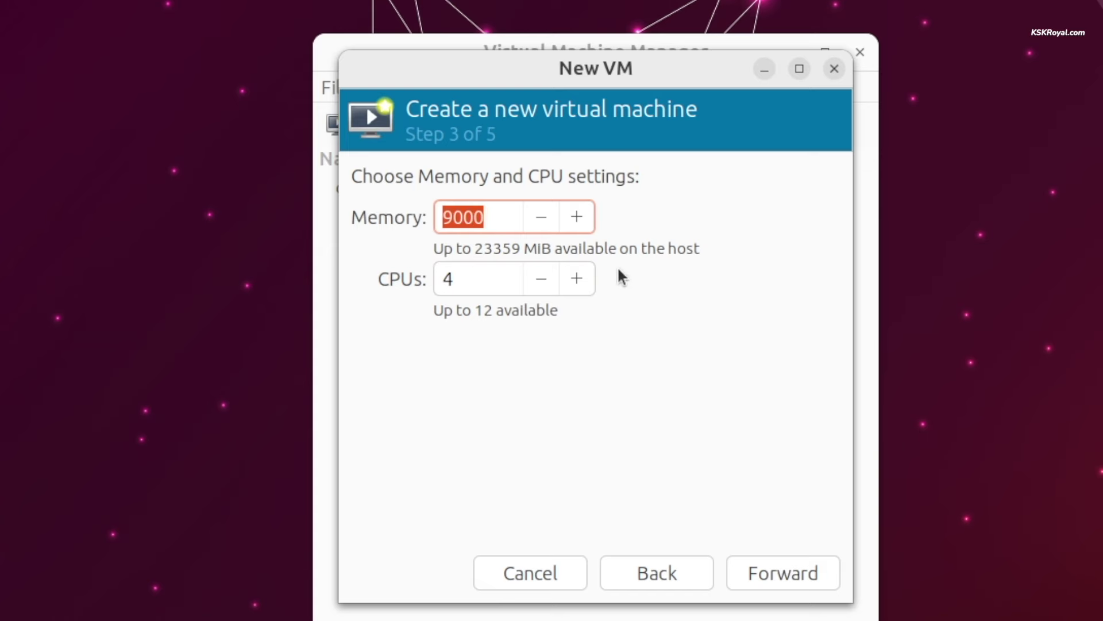
left_click(794, 585)
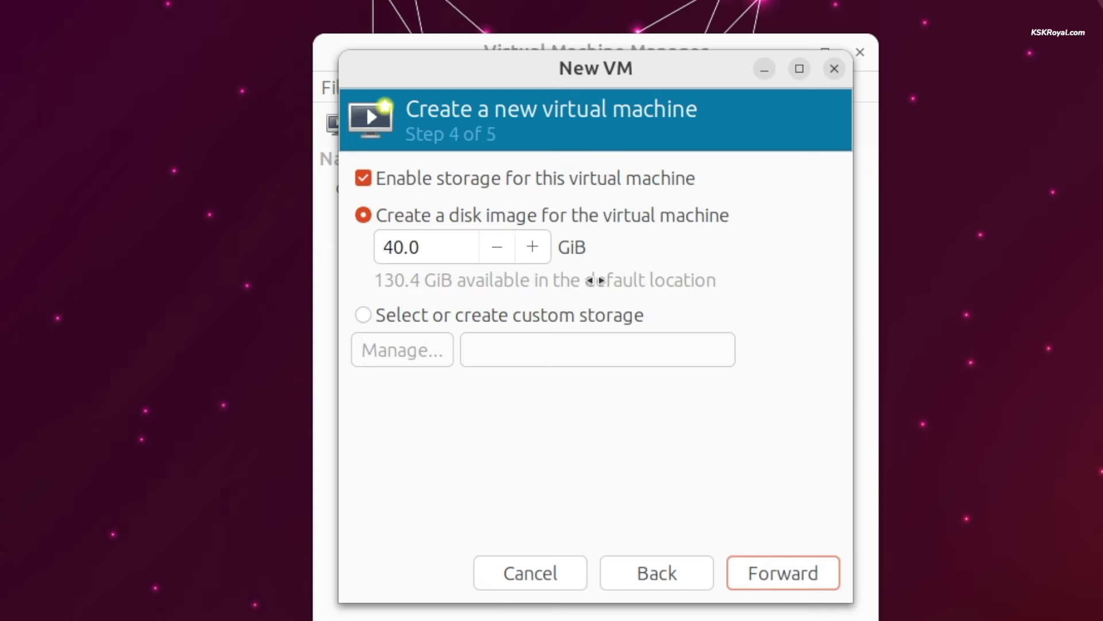
Step: Set the size of the virtual machine's disk image to 60 GiB and continue to the summary
double_click(436, 253)
type("60")
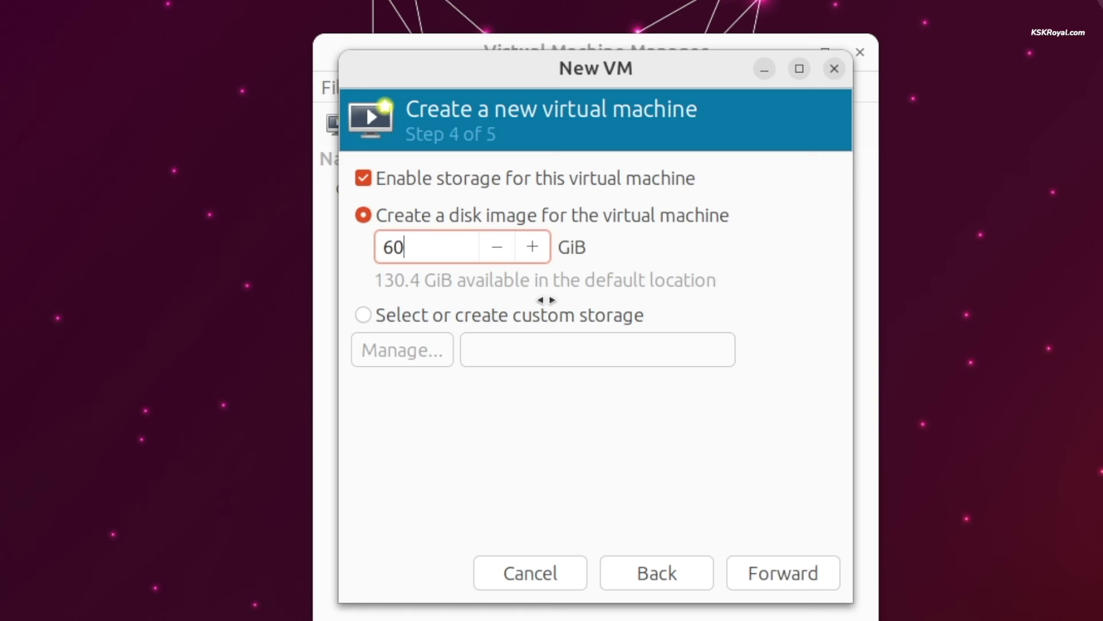
left_click(802, 580)
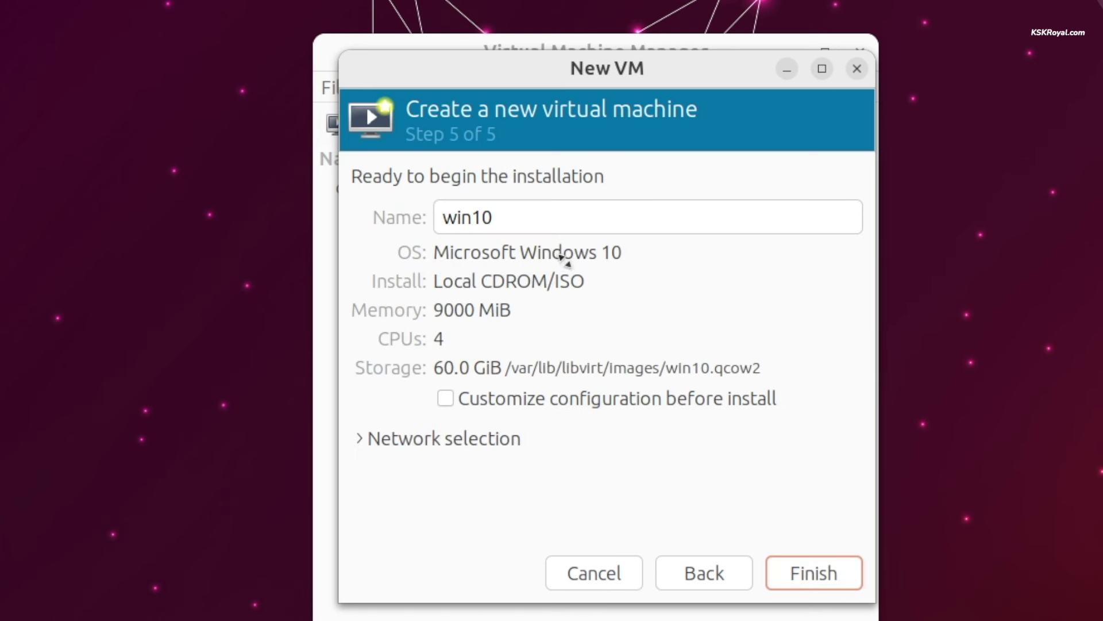
Step: Name the virtual machine Windows10_64Bit
left_click_drag(554, 225, 211, 212)
type("Windows1064Bit")
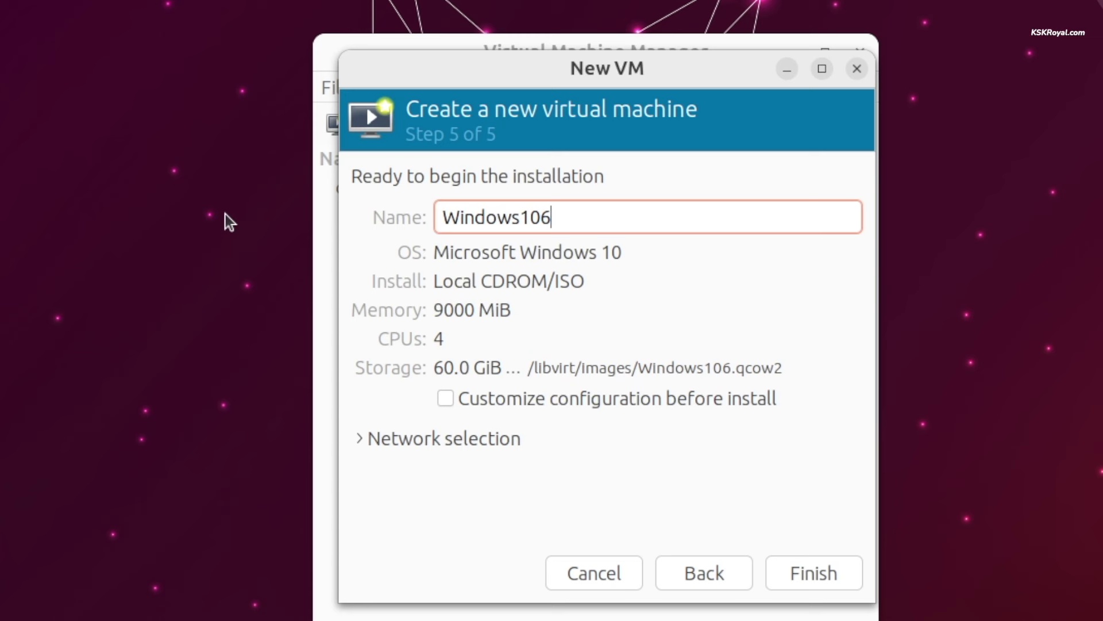
key("Left")
key("Left")
key("Left")
key("Left")
key("Left")
type("_")
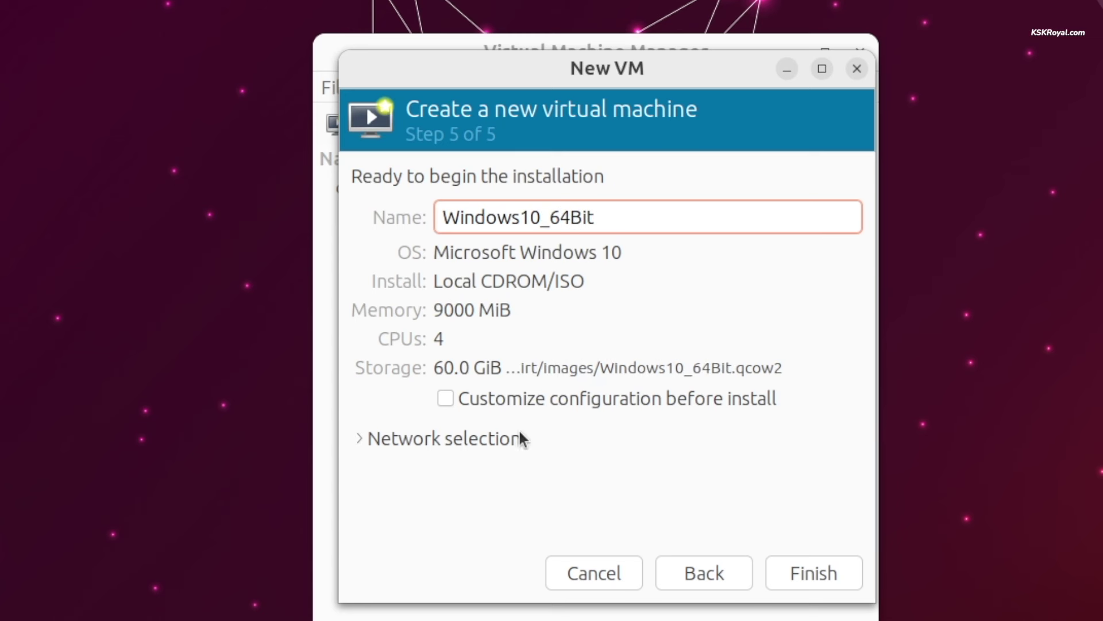
Step: Enable customizing the configuration before install, keep the 'default' NAT virtual network, and finish the new VM wizard
left_click(454, 397)
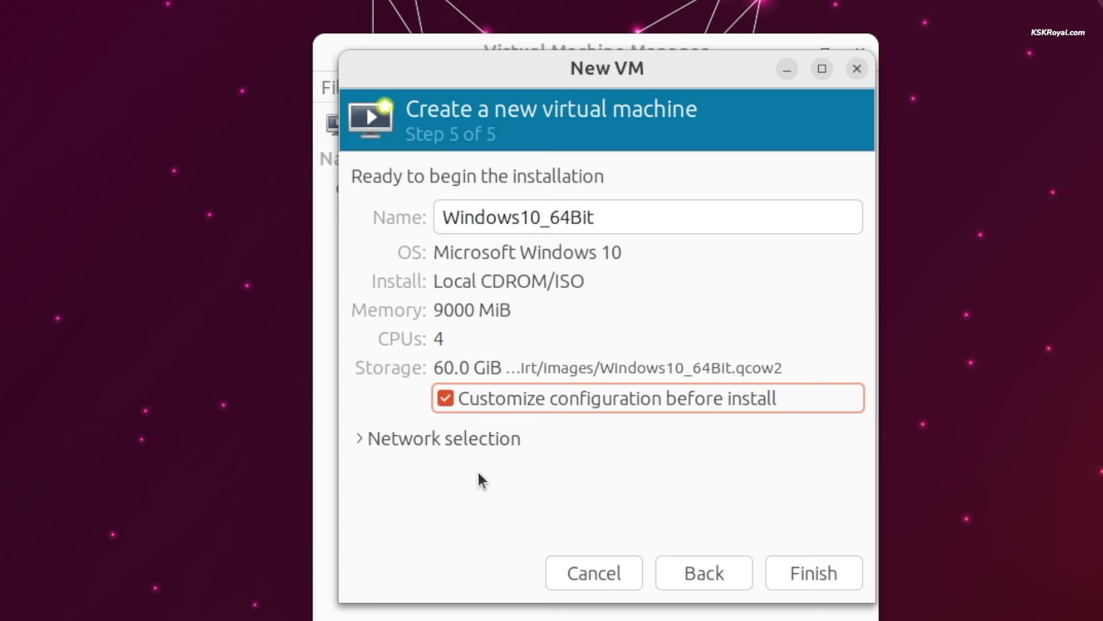
left_click(391, 444)
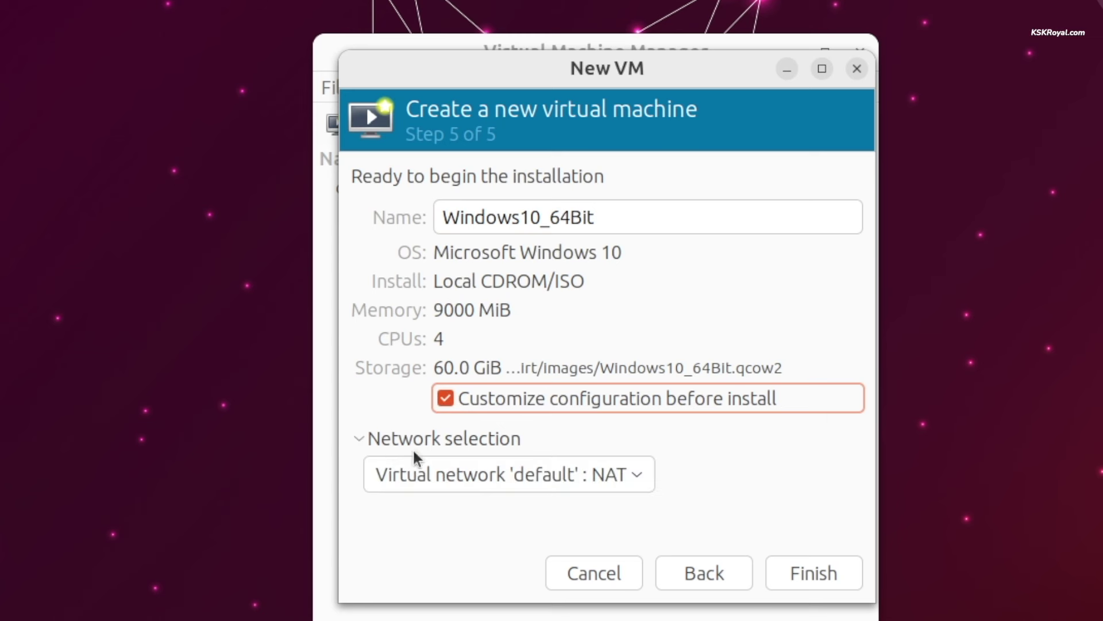
left_click(604, 473)
left_click(583, 476)
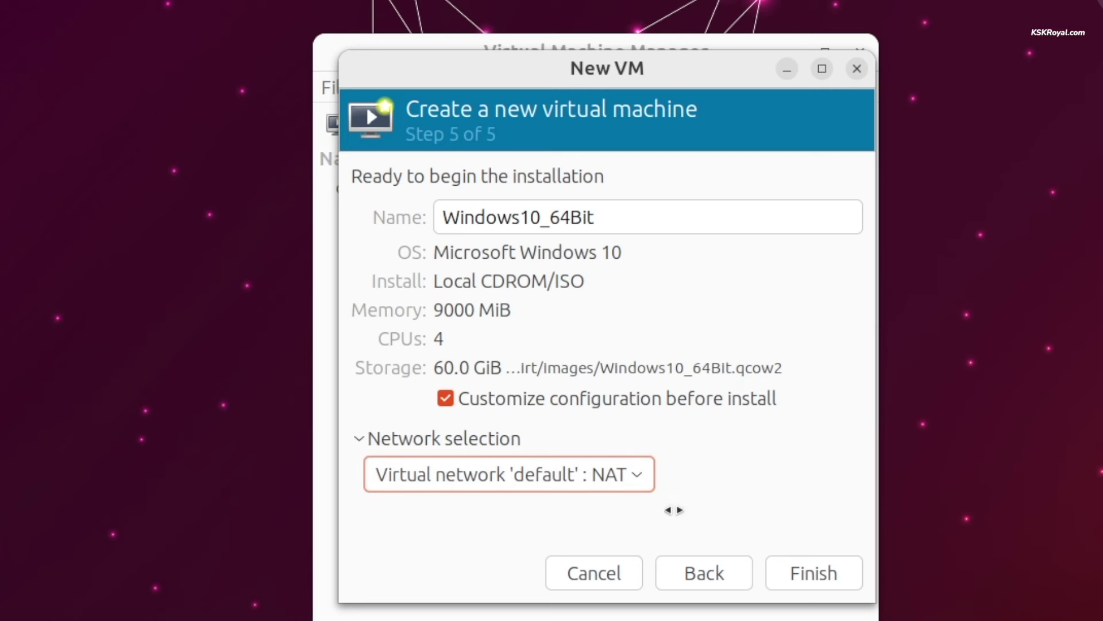
left_click(813, 573)
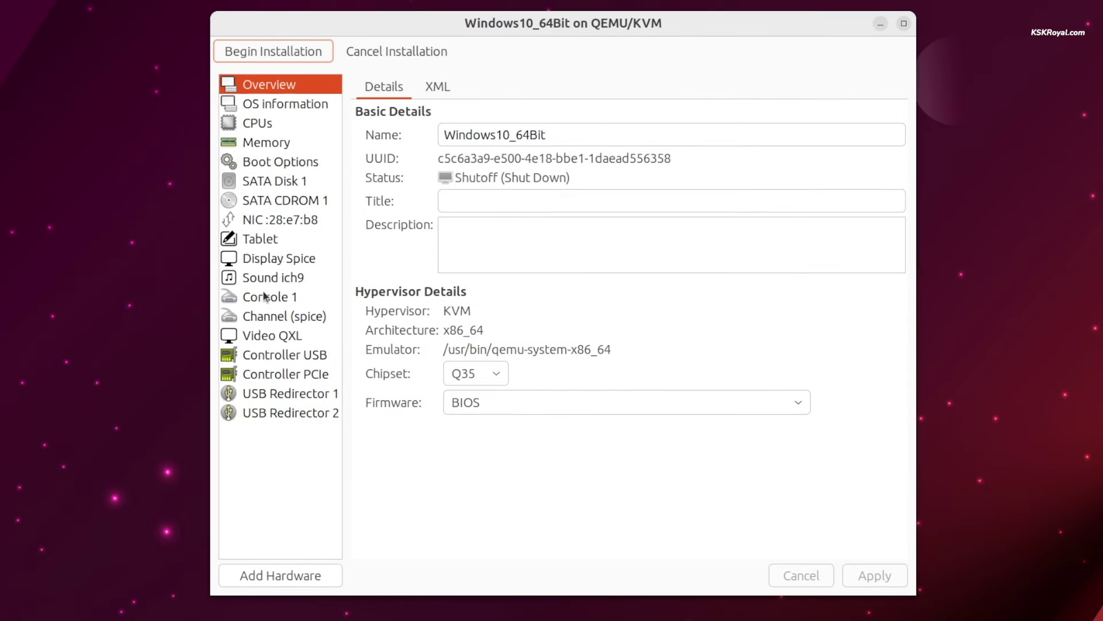
Step: Try UEFI as the virtual machine's firmware, and return the setting to BIOS
double_click(448, 310)
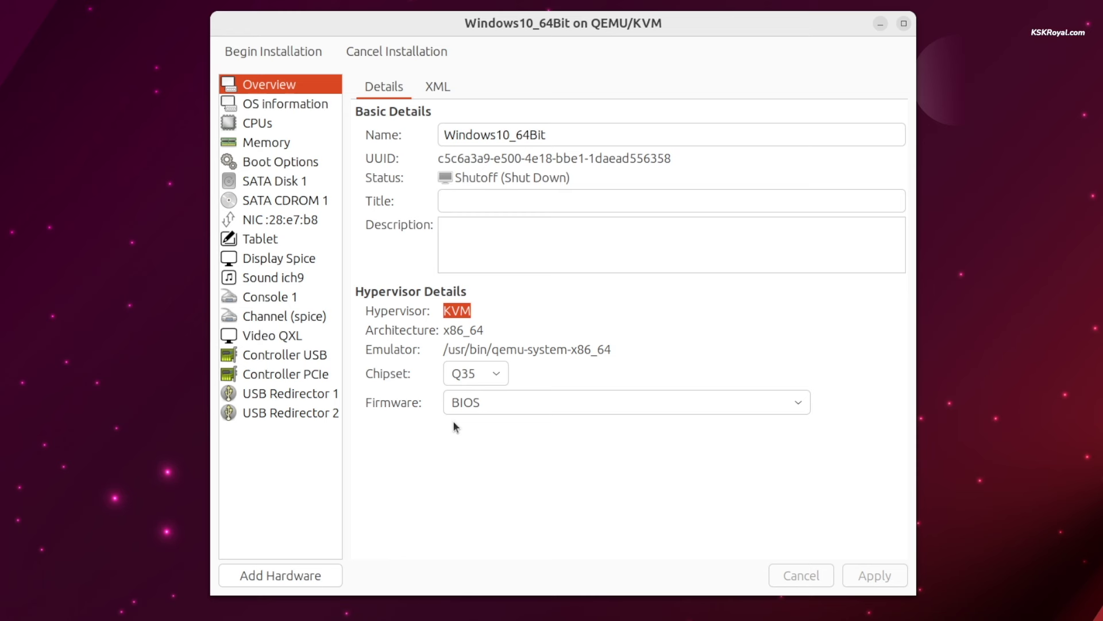
left_click(508, 405)
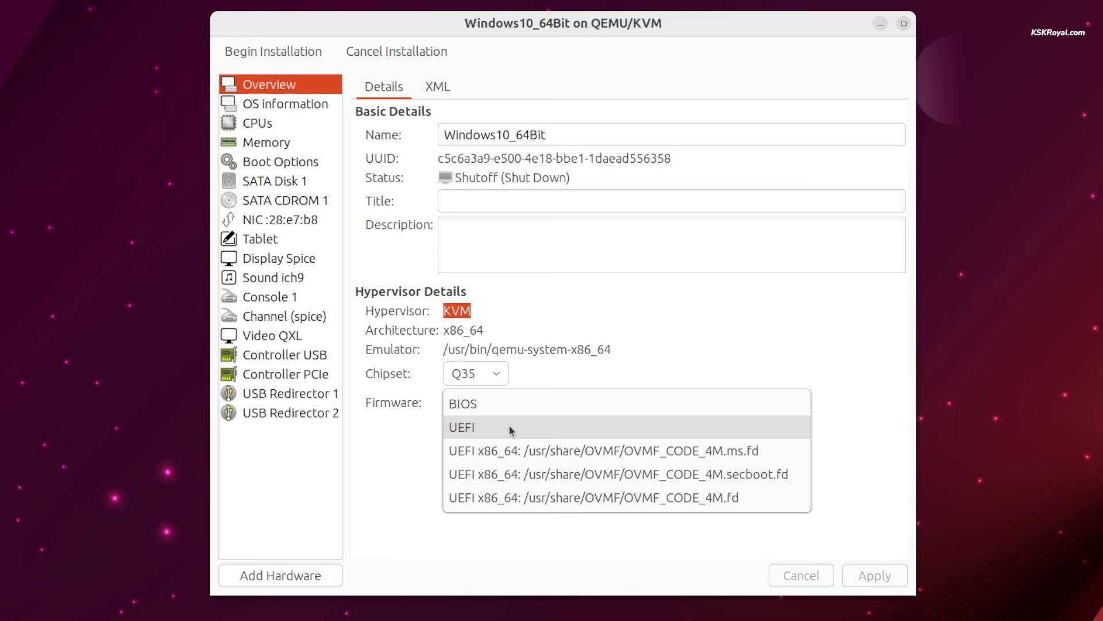
left_click(509, 424)
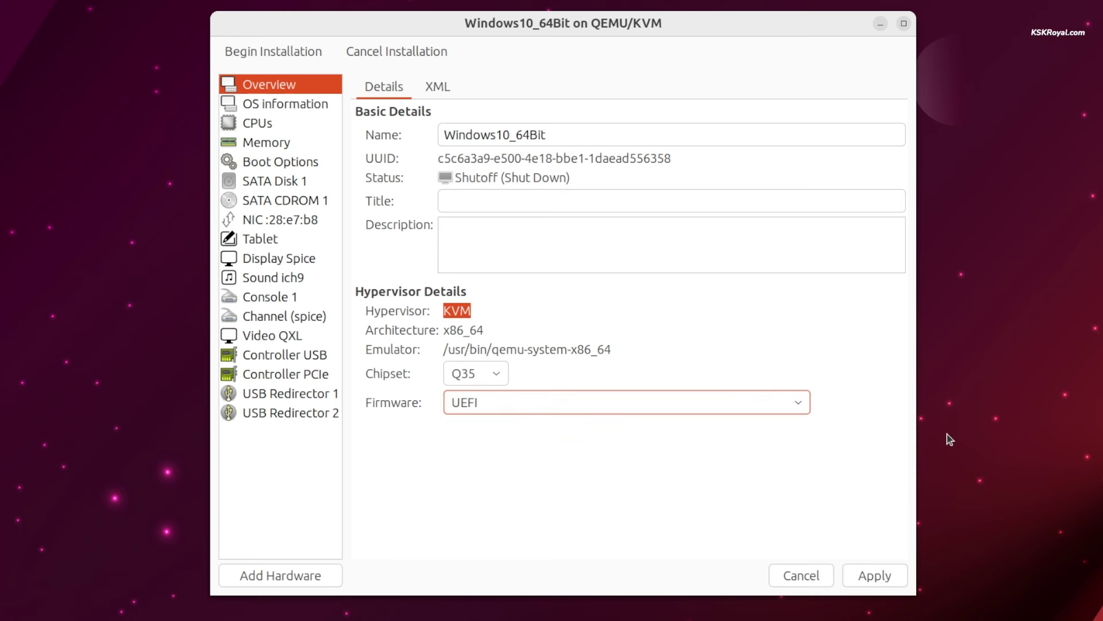
left_click(471, 402)
left_click(574, 377)
left_click(872, 575)
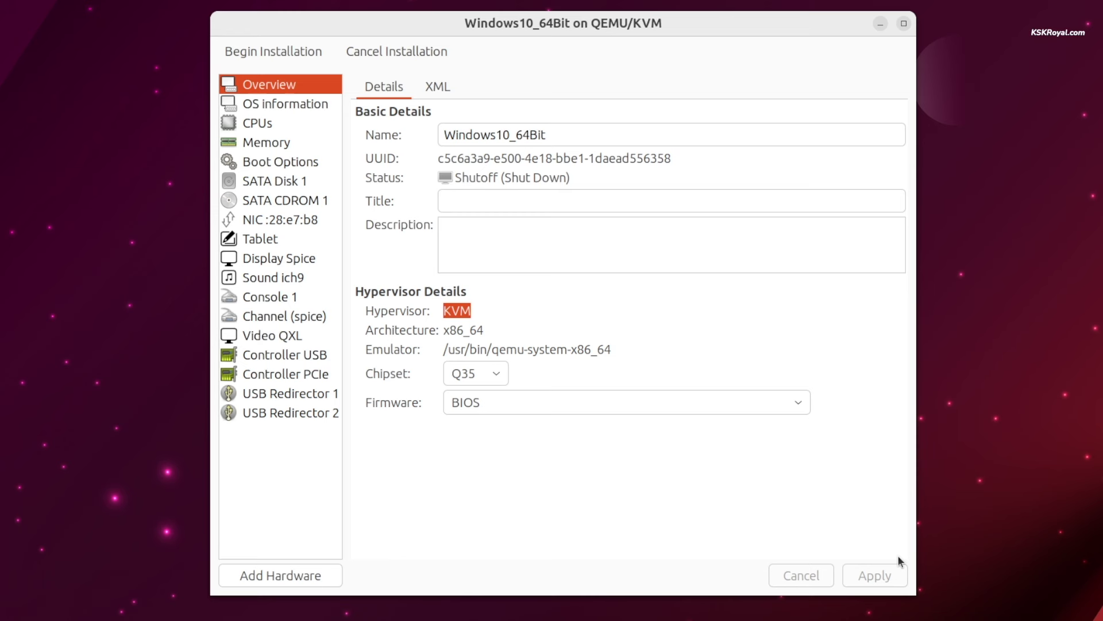
Step: Begin the Windows installation and set the console's display scaling to Always
left_click(295, 54)
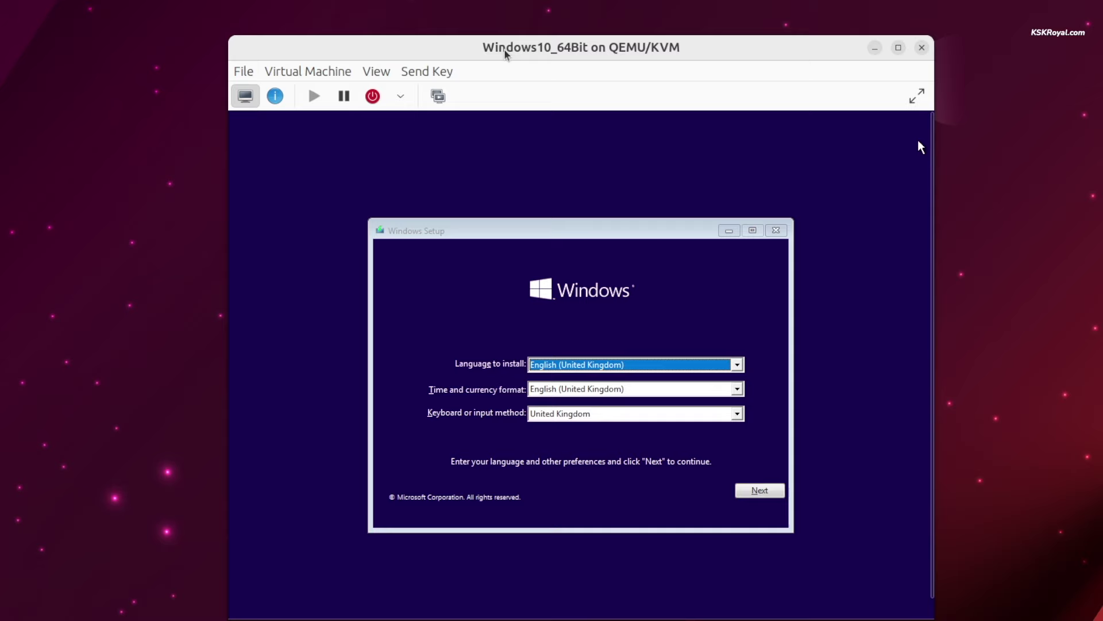
left_click(376, 72)
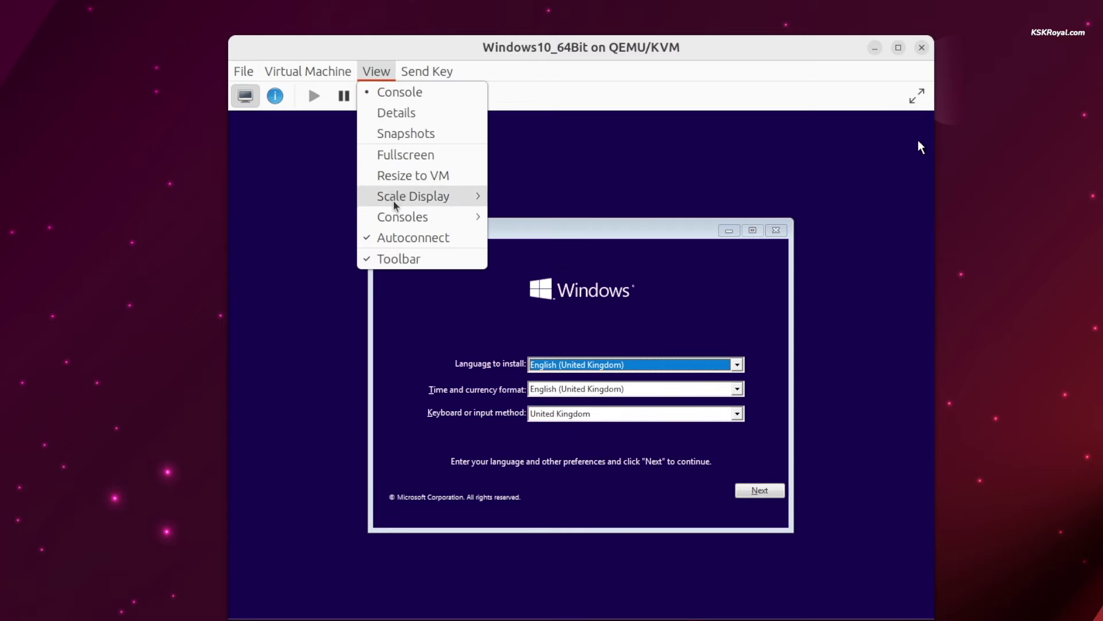
mouse_move(398, 221)
mouse_move(410, 196)
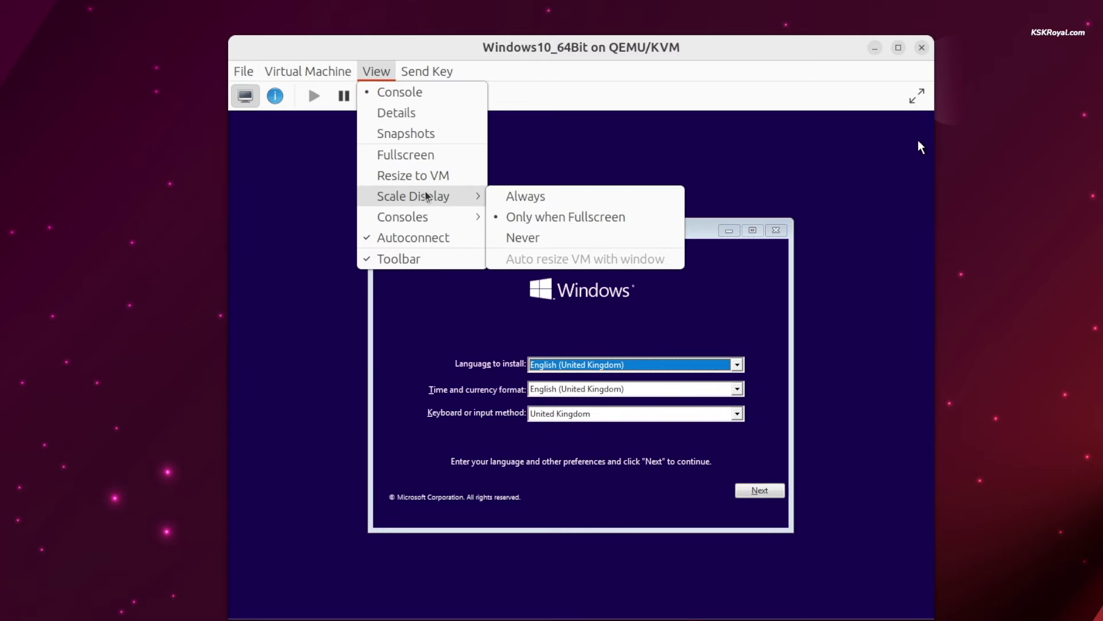
left_click(515, 196)
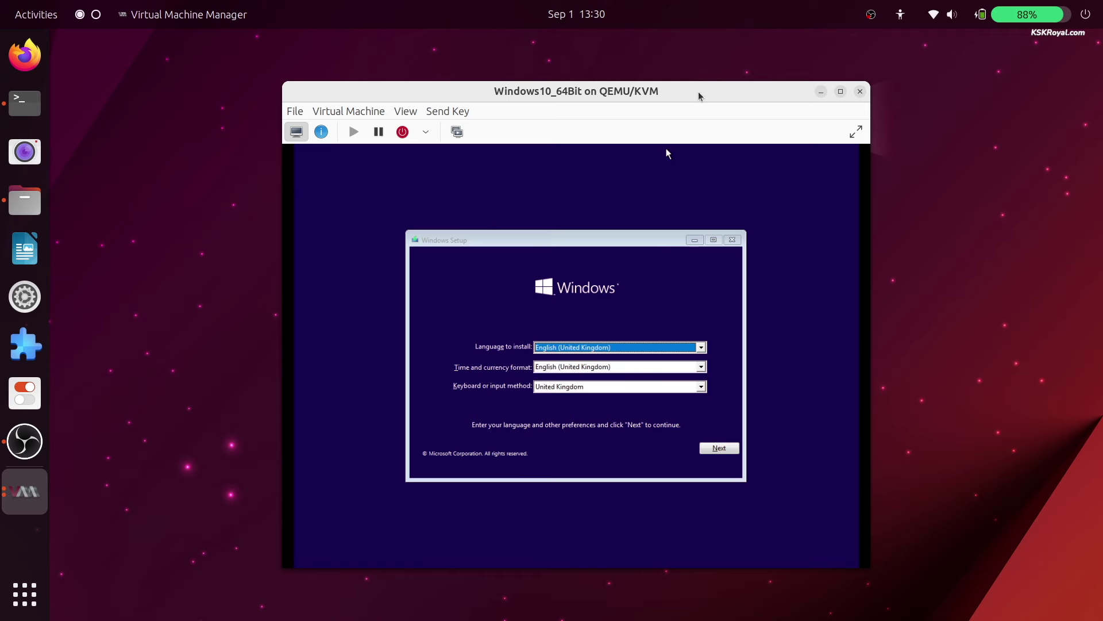
Step: Move the virtual machine window toward the desktop's upper left and enlarge it for a bigger scaled display
left_click_drag(731, 47, 602, 0)
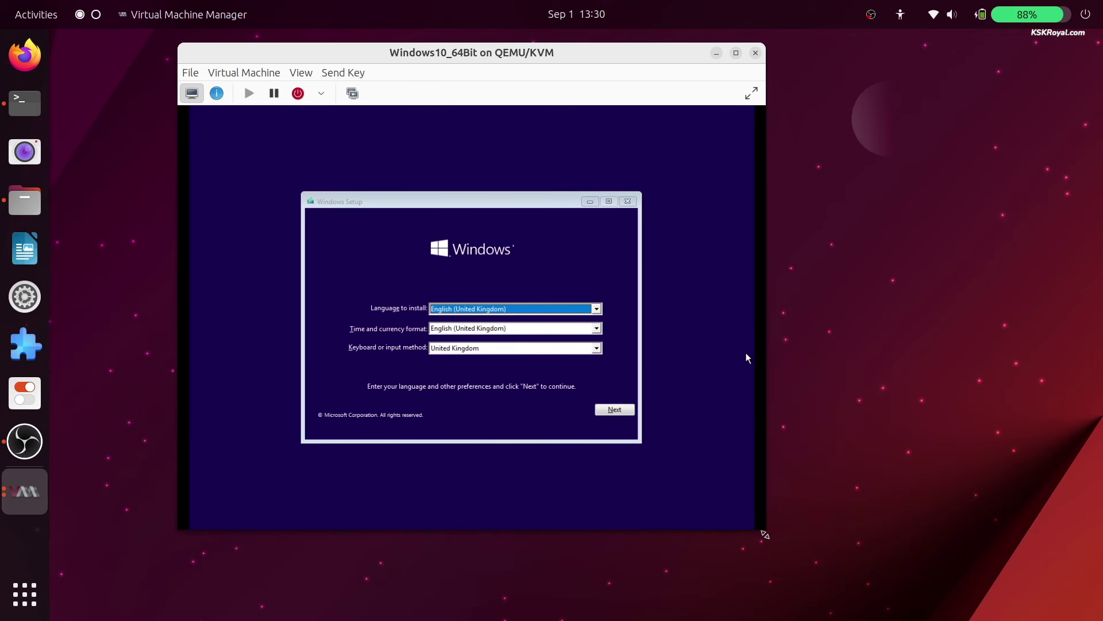
left_click_drag(764, 532, 922, 618)
left_click_drag(696, 109, 693, 102)
Step: Advance Windows Setup to the installation drive selection and create a new partition on Drive 0 Unallocated Space
left_click(719, 463)
left_click(544, 361)
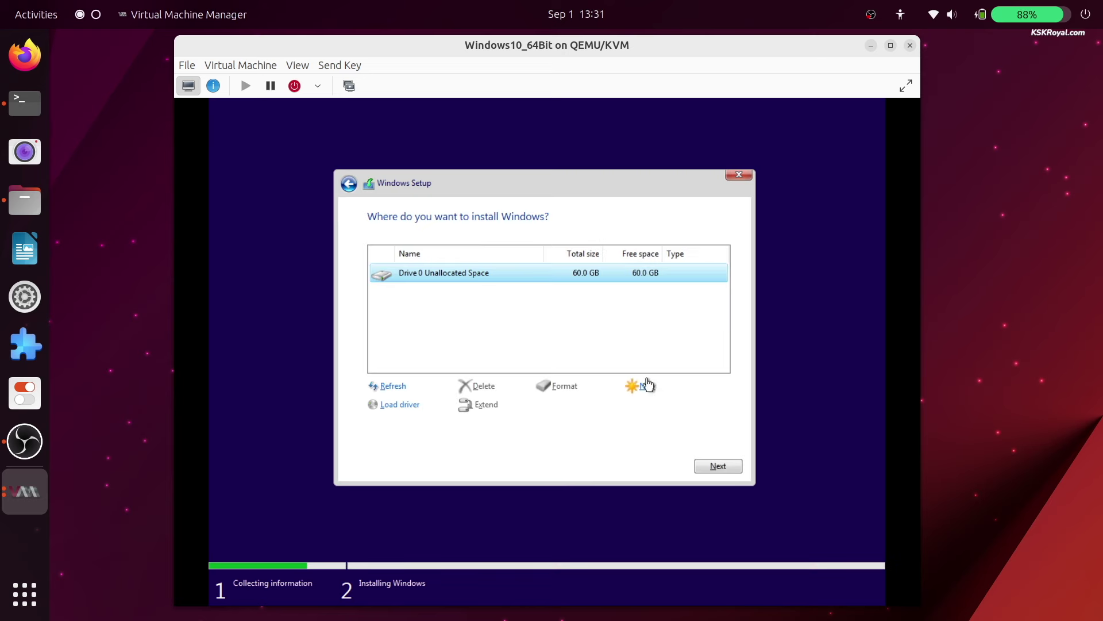
left_click(643, 387)
left_click(665, 401)
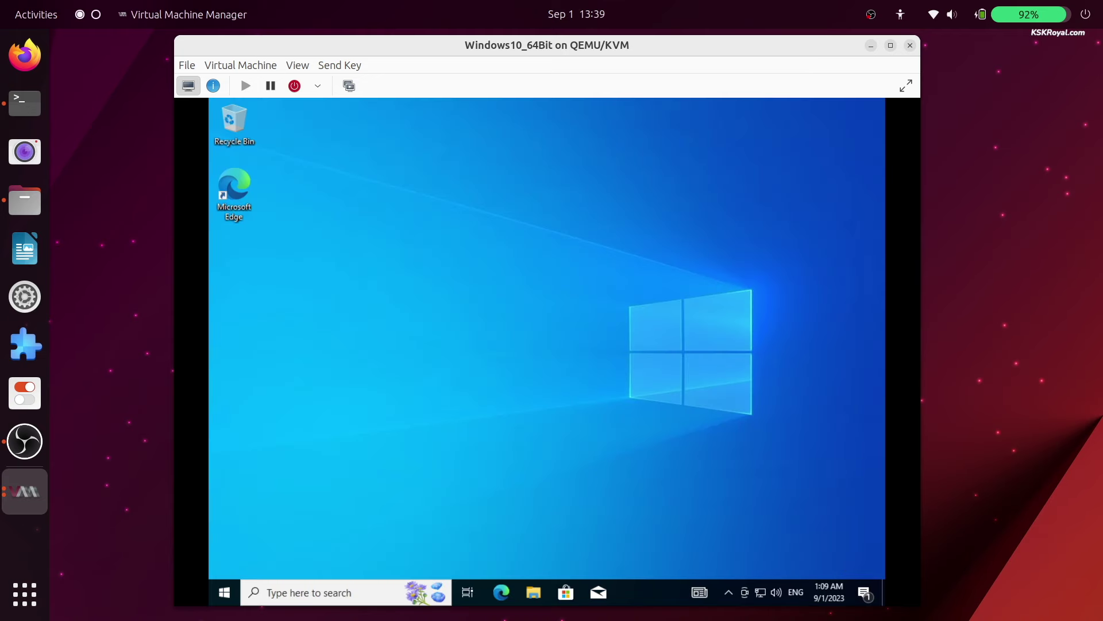
Step: Show the installed Windows 10 virtual machine in fullscreen and open File Explorer in it
left_click(292, 66)
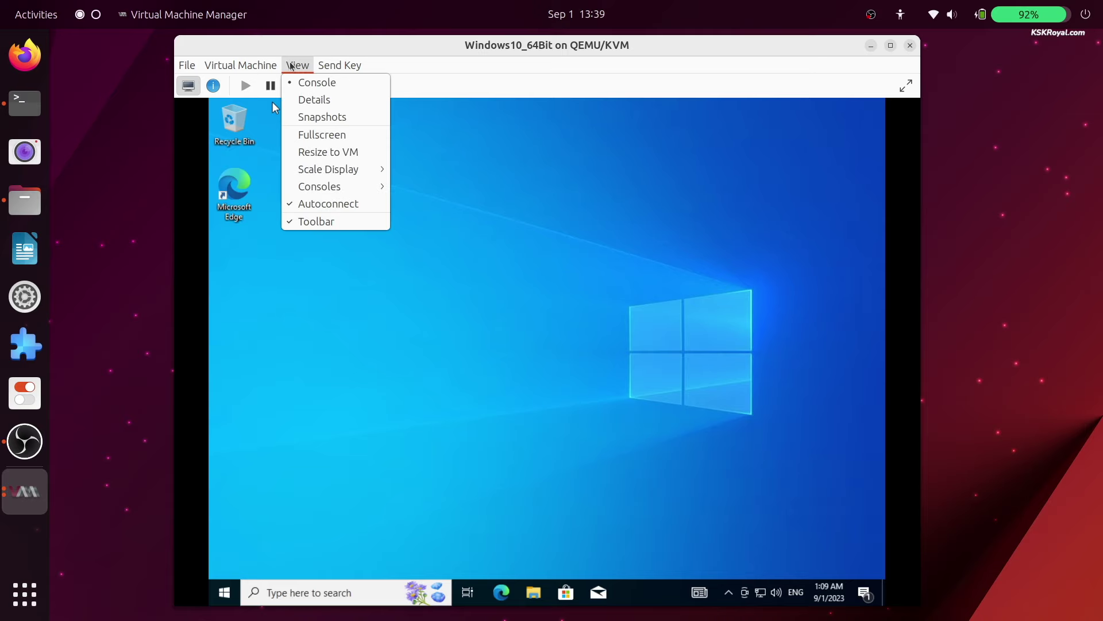
left_click(305, 134)
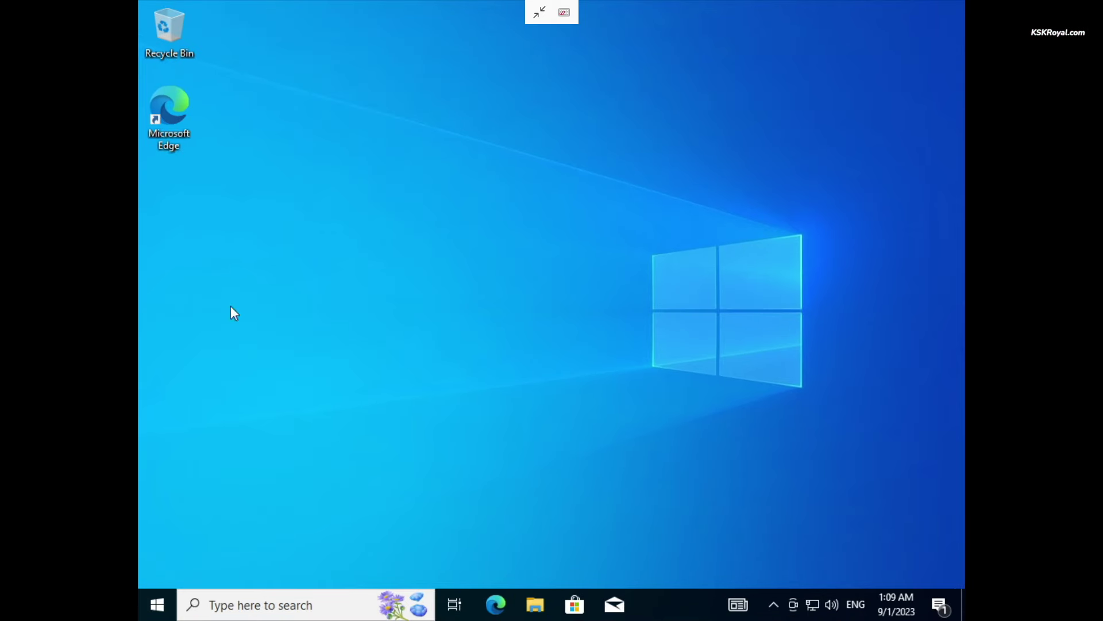
left_click(535, 605)
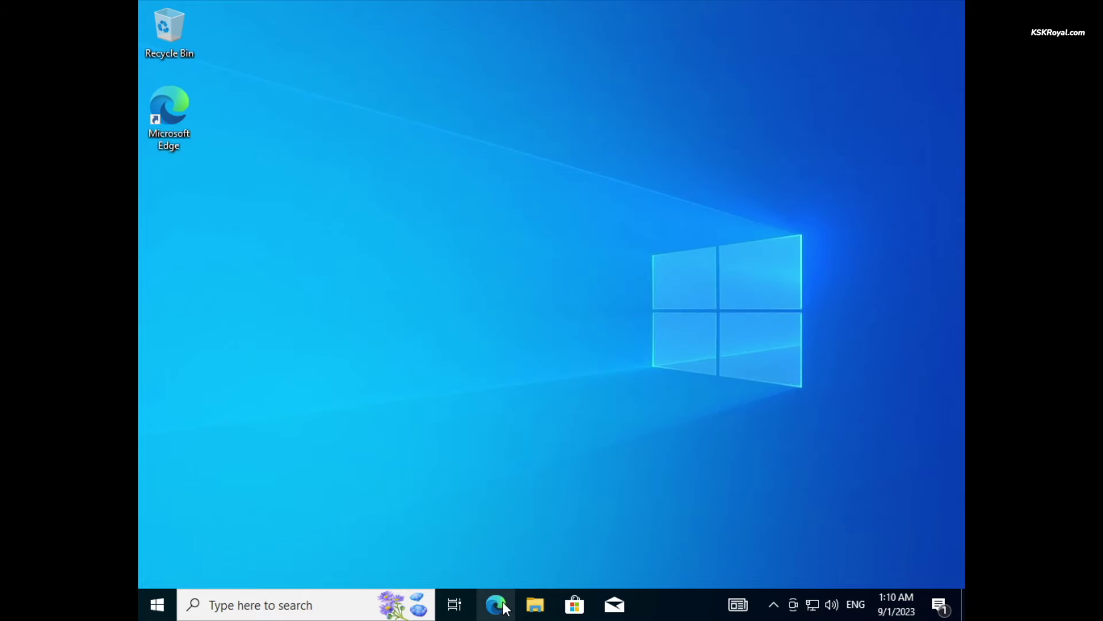
Step: Launch Microsoft Edge and test the guest's internet connection by pinging google.com from the Command Prompt, closing the console when done
left_click(496, 604)
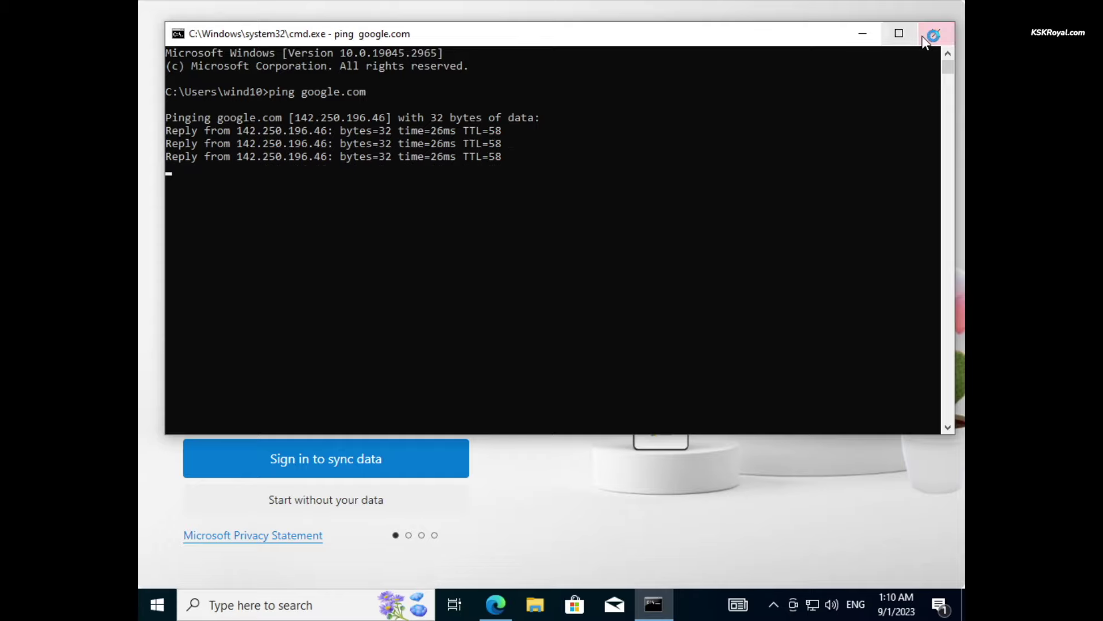
left_click(936, 33)
left_click(413, 507)
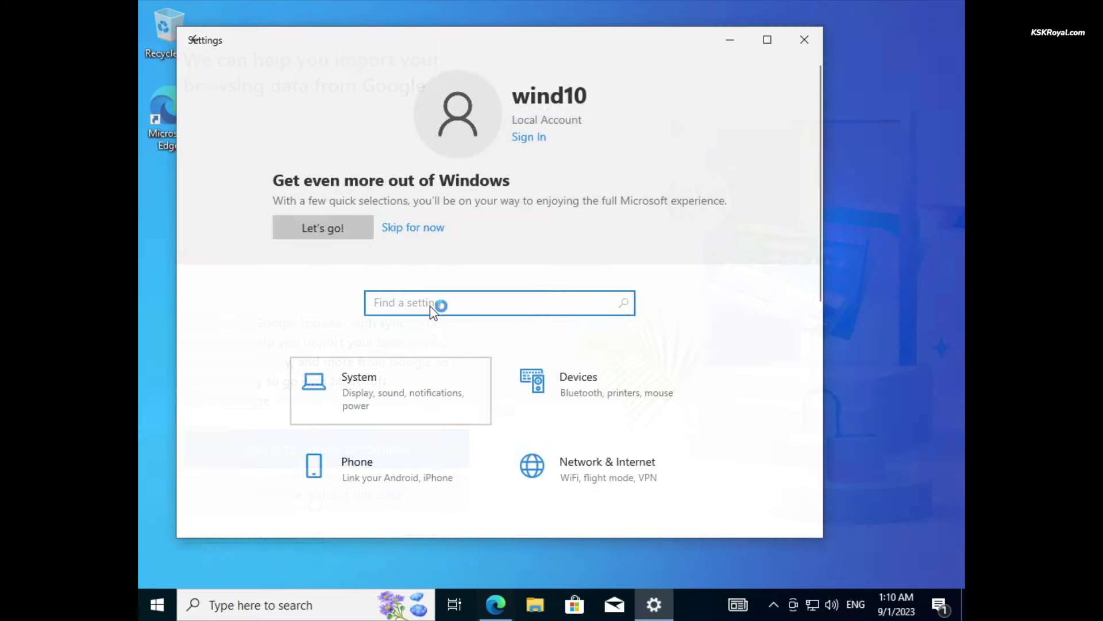
Step: Set the Windows guest's display resolution to 1920 × 1080 in the System display settings and keep the changes
left_click(402, 374)
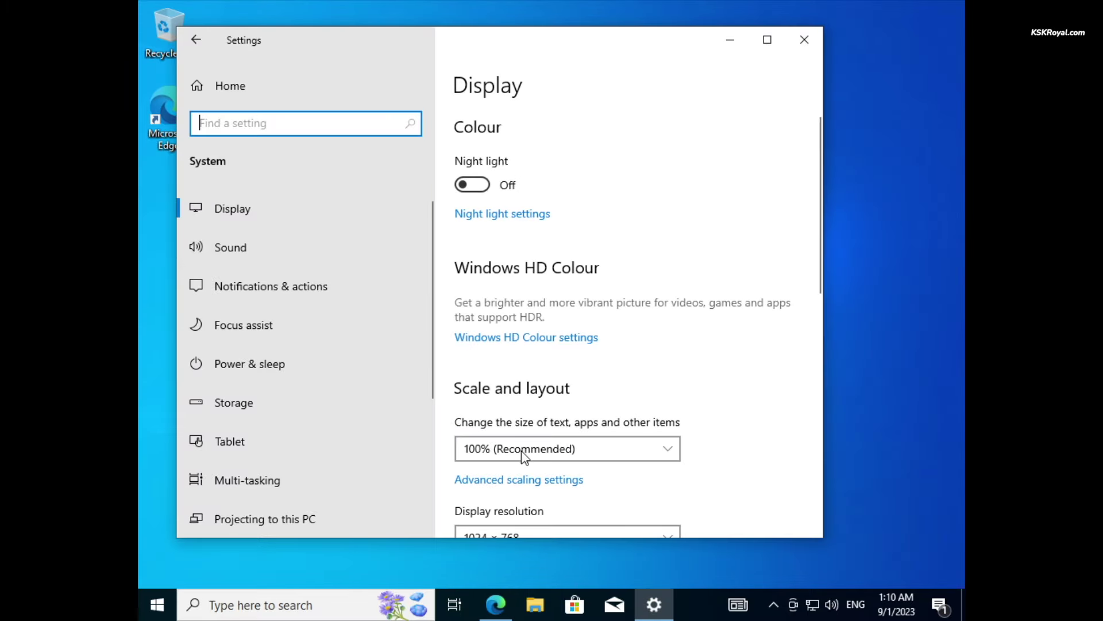
scroll(555, 436, "down", 3)
left_click(559, 394)
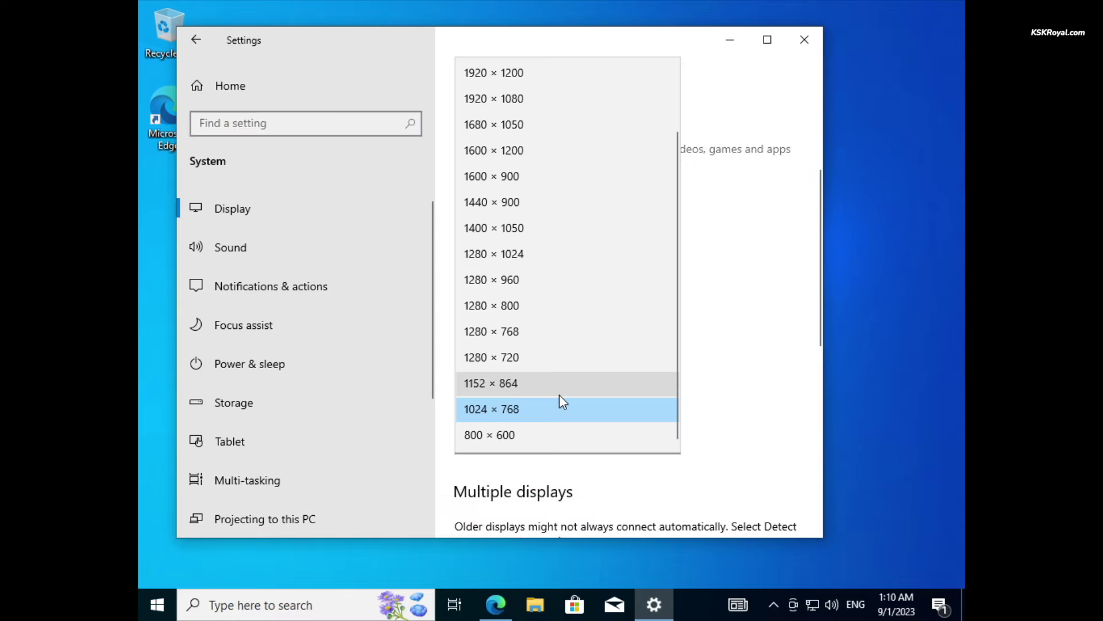
scroll(534, 287, "up", 2)
left_click(508, 174)
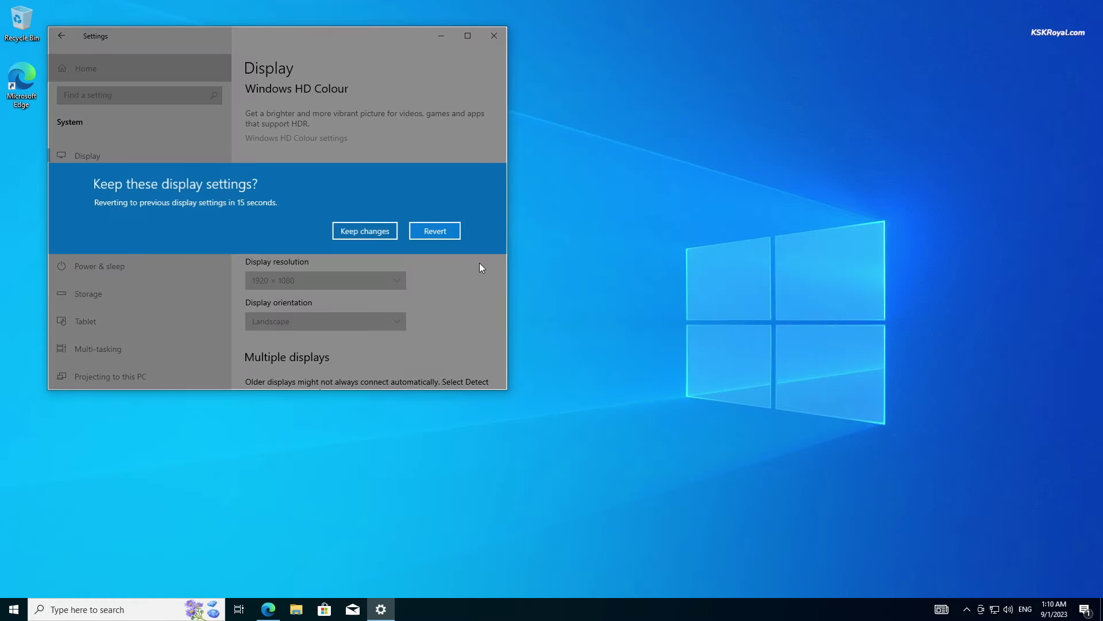
left_click(390, 238)
Step: Set the size of text, apps and other items to 125% and close Settings
left_click(305, 218)
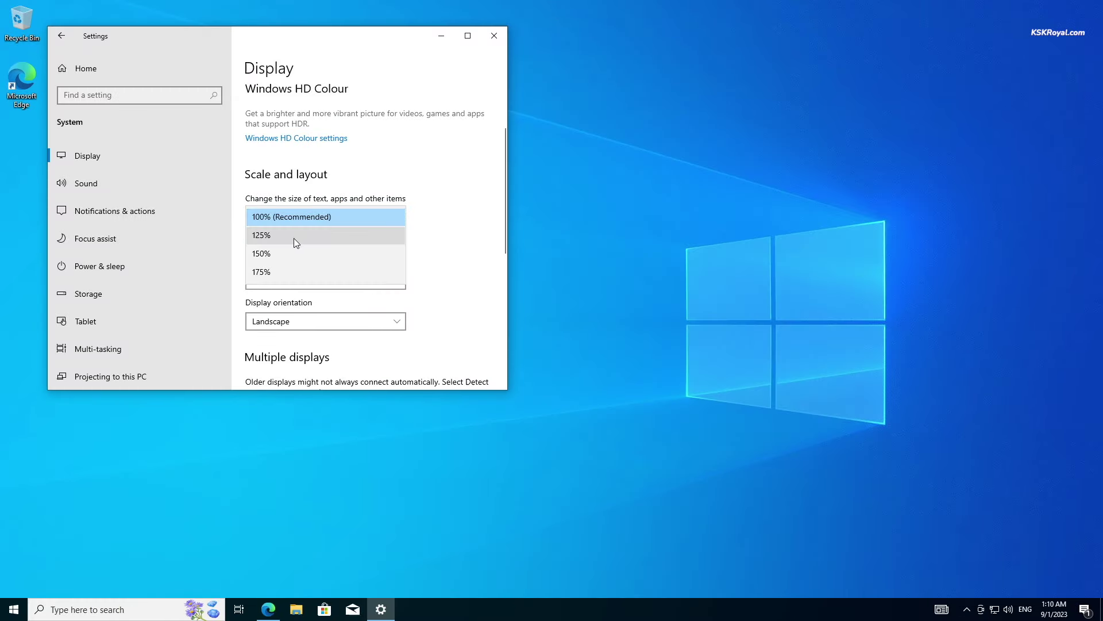
left_click(294, 241)
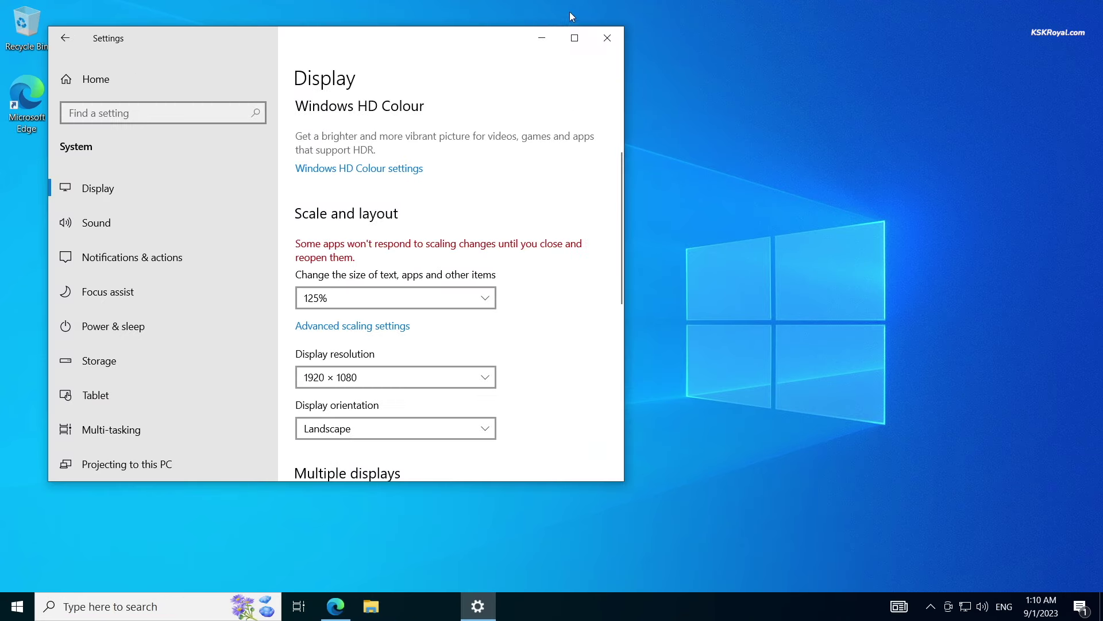
left_click(601, 38)
Step: Look through the guest's notification centre with its quick actions expanded, and close it
left_click(962, 607)
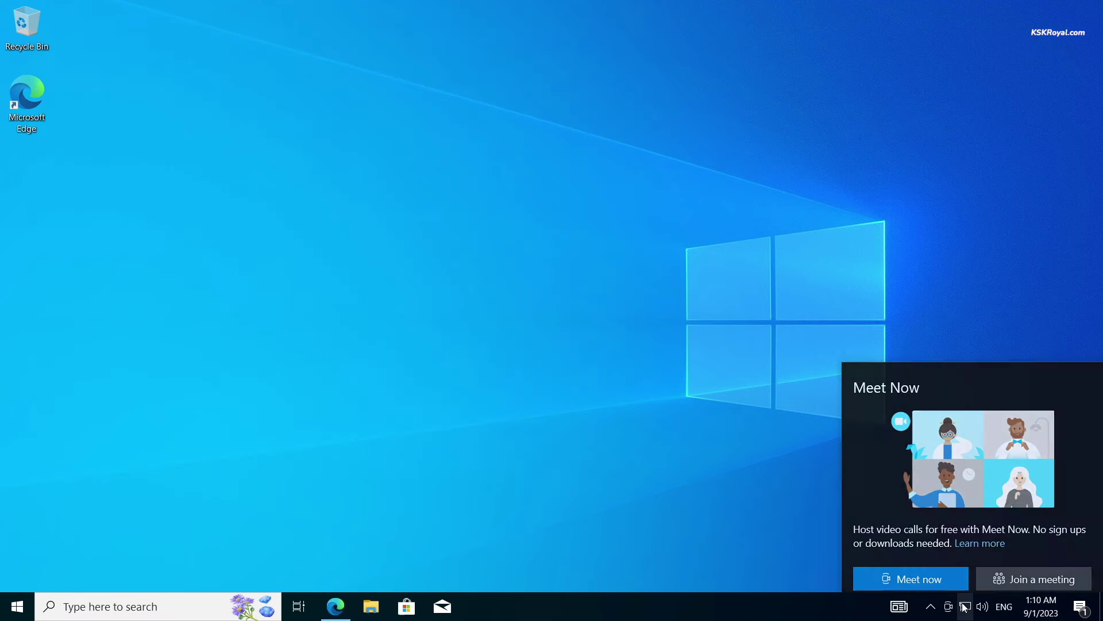
left_click(1081, 606)
key("super+a")
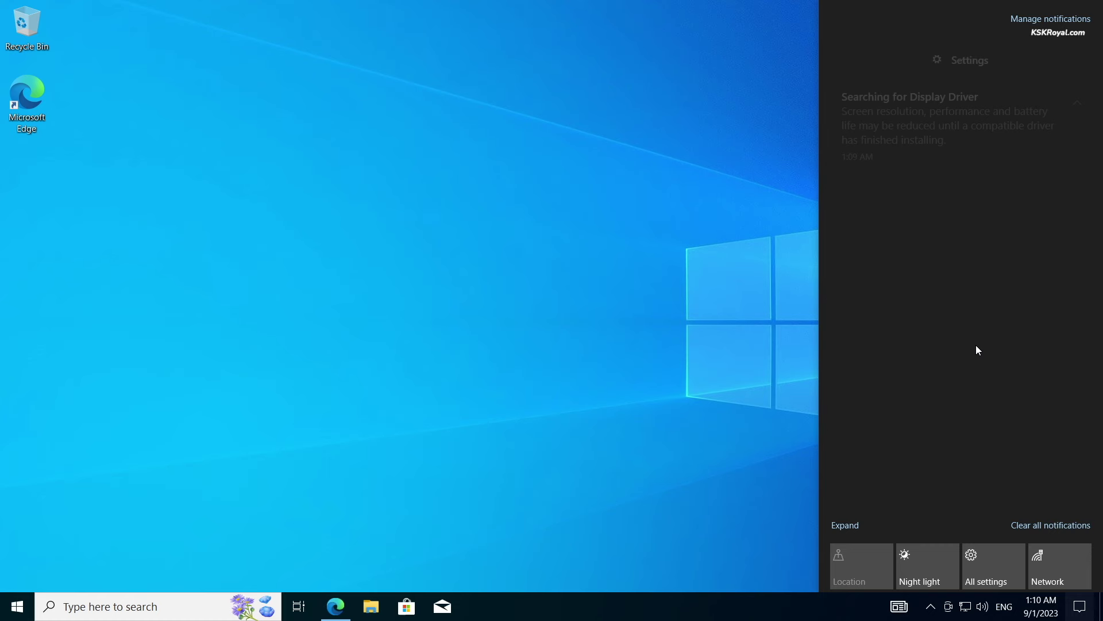
left_click(842, 524)
left_click(1029, 419)
left_click(331, 553)
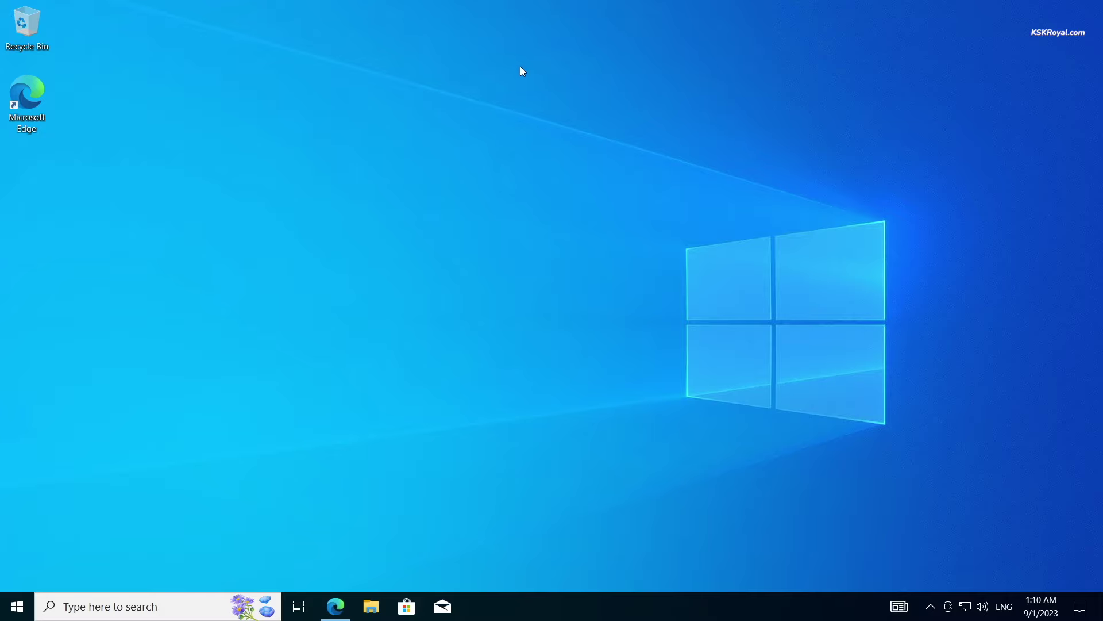
Step: Exit fullscreen mode and shift the virtual machine window slightly down on the Ubuntu desktop
left_click(539, 12)
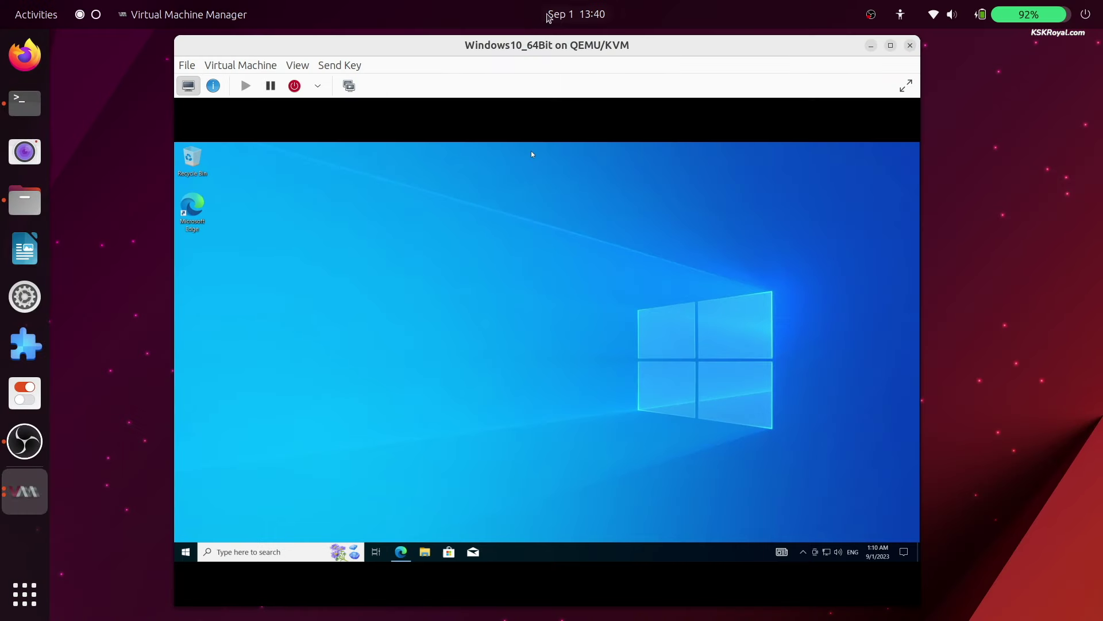
left_click_drag(551, 58, 558, 58)
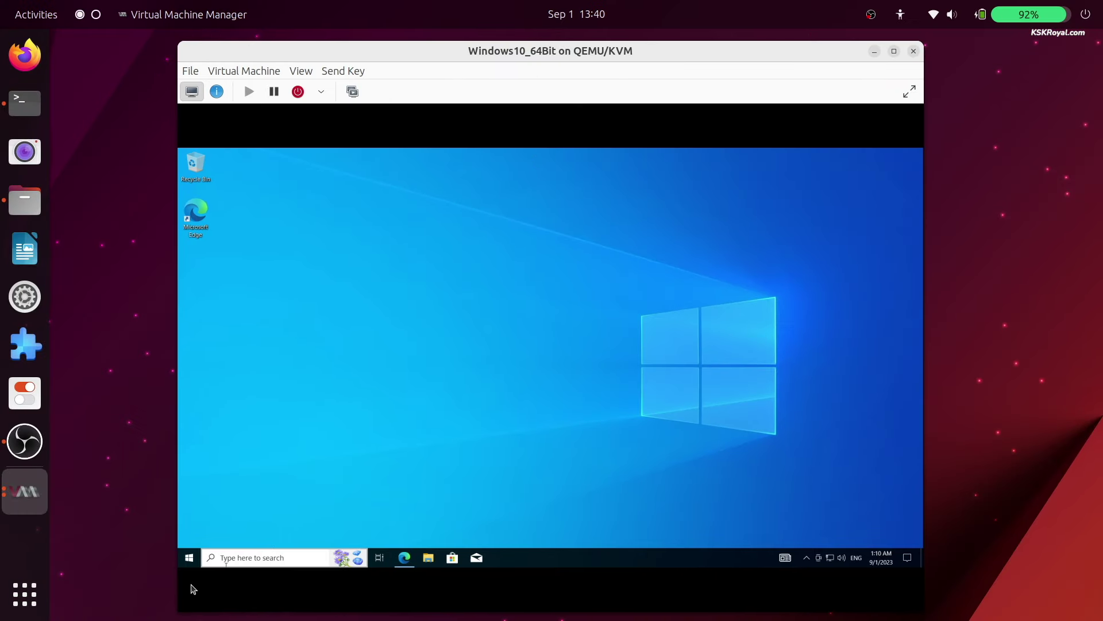
left_click(183, 557)
left_click(697, 337)
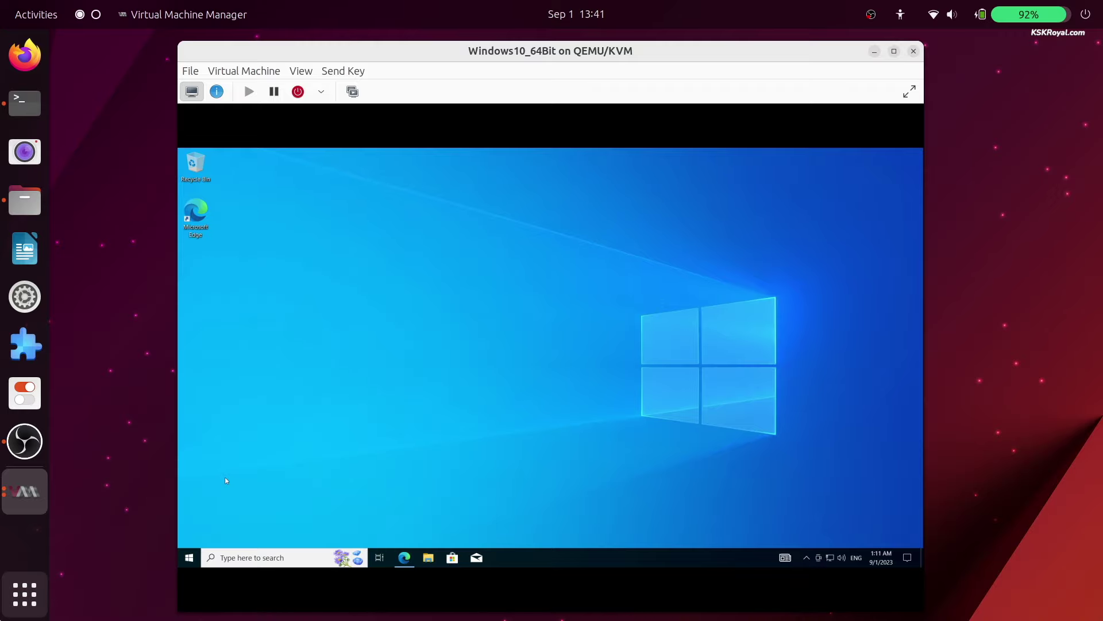
left_click(25, 594)
left_click(329, 588)
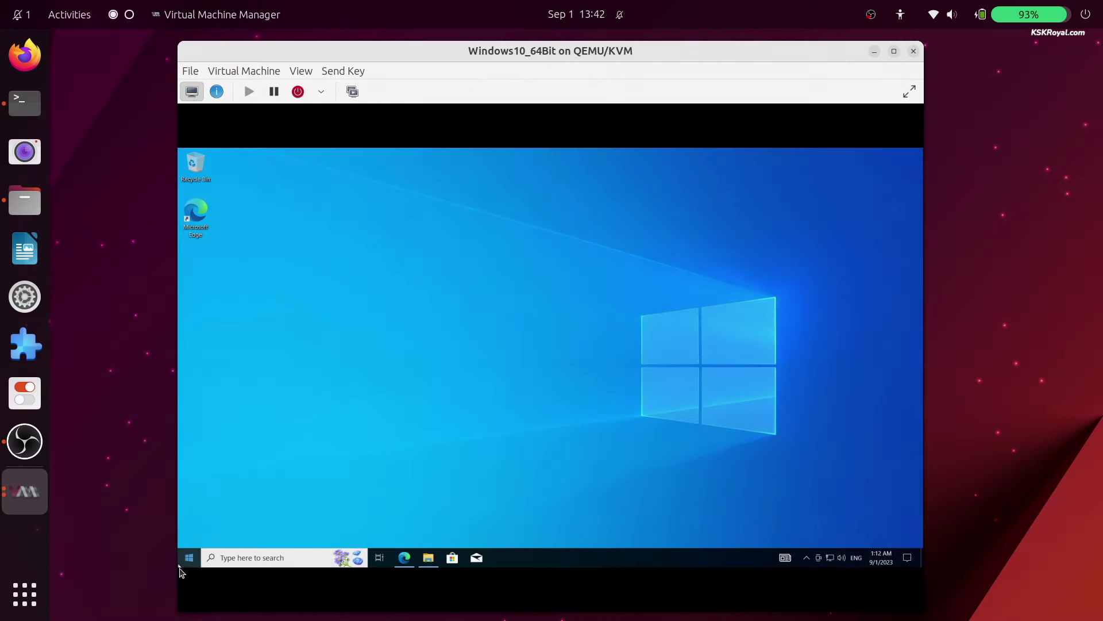
Step: Shut down Windows from within the guest and close the virtual machine window once the guest has stopped
left_click(189, 557)
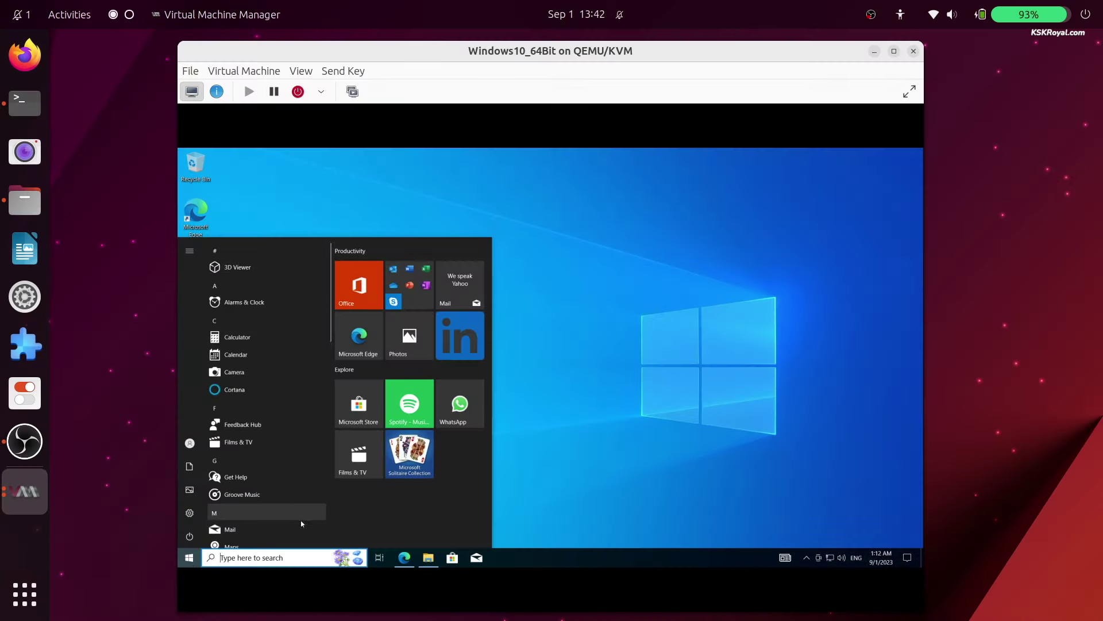
left_click(199, 532)
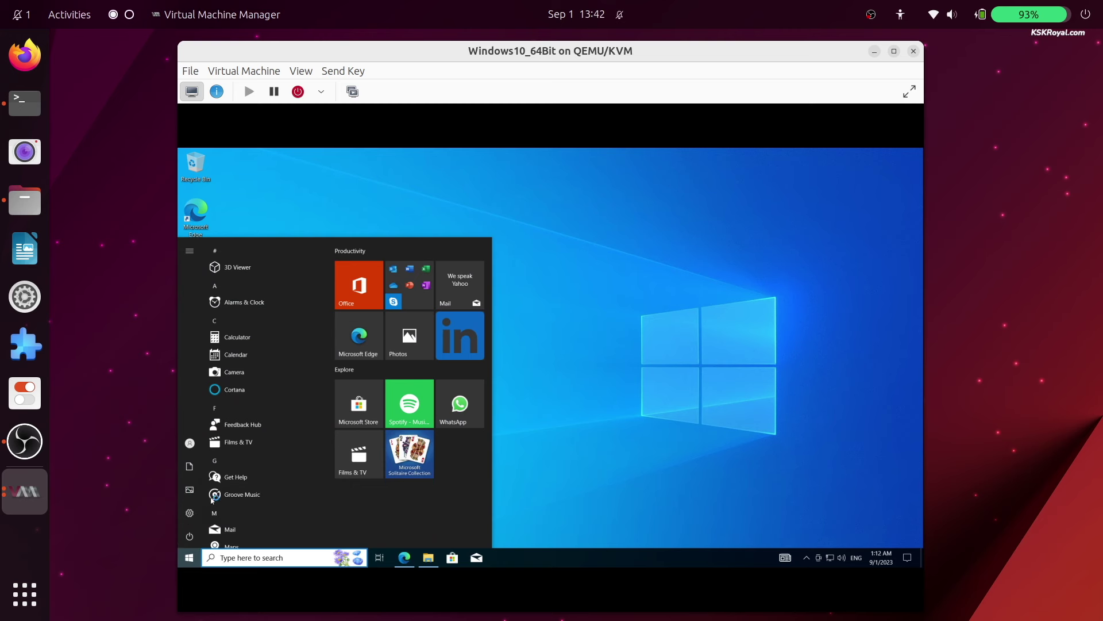
left_click(211, 496)
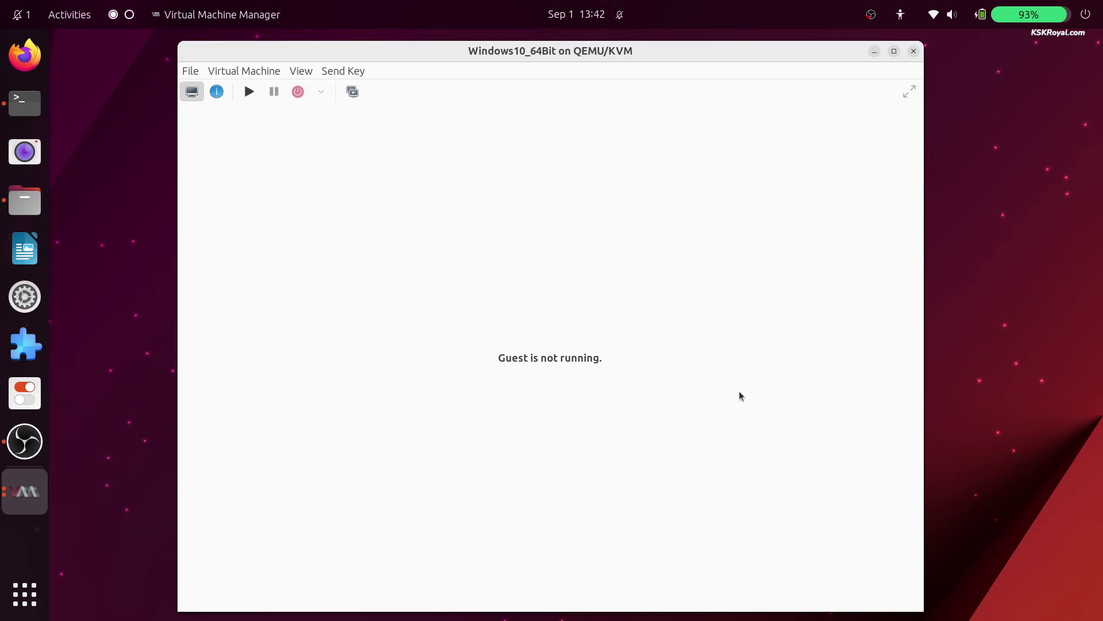
left_click(913, 52)
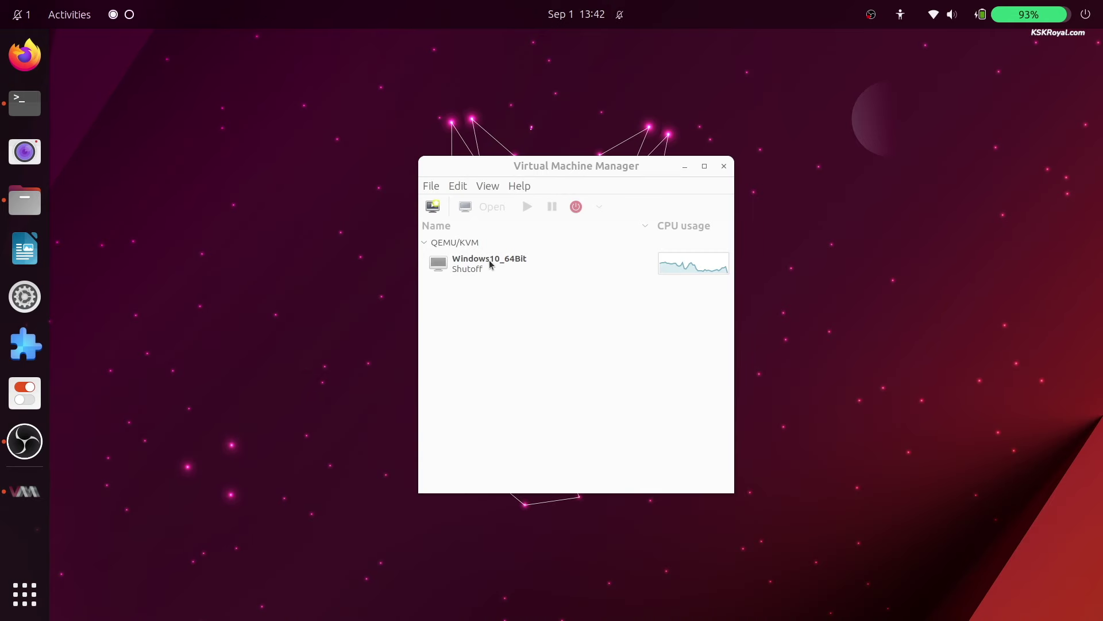
Step: Review the options for deleting the Windows10_64Bit virtual machine with its associated storage files, and cancel the deletion
left_click(490, 264)
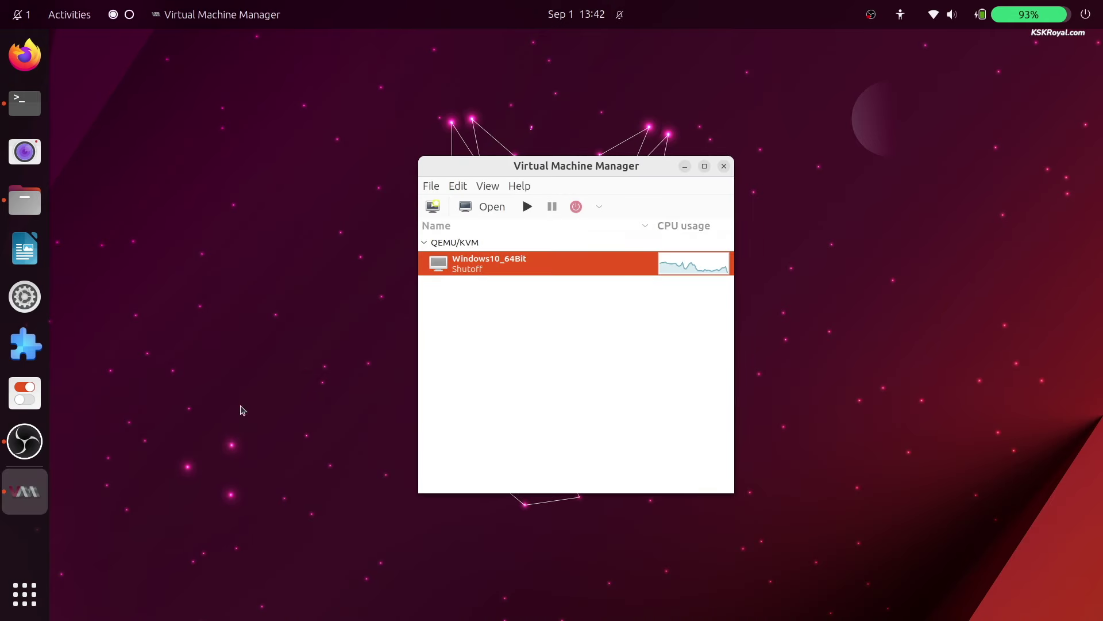
right_click(546, 268)
left_click(579, 368)
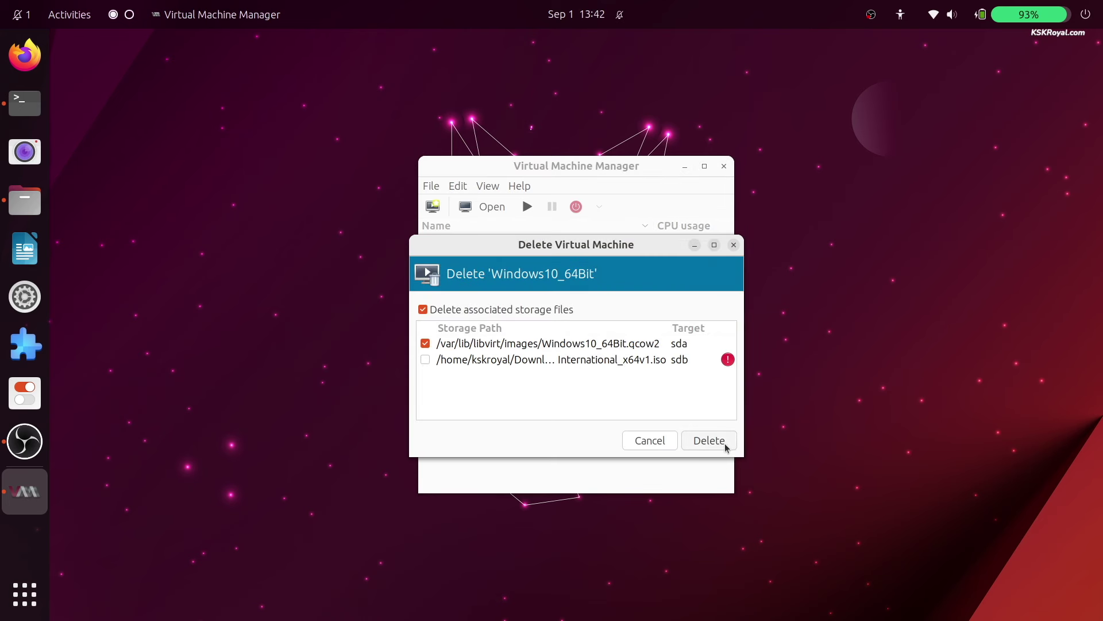
left_click(638, 441)
Step: Start the Windows10_64Bit virtual machine, open its console and move the console window toward the middle of the desktop
left_click(527, 207)
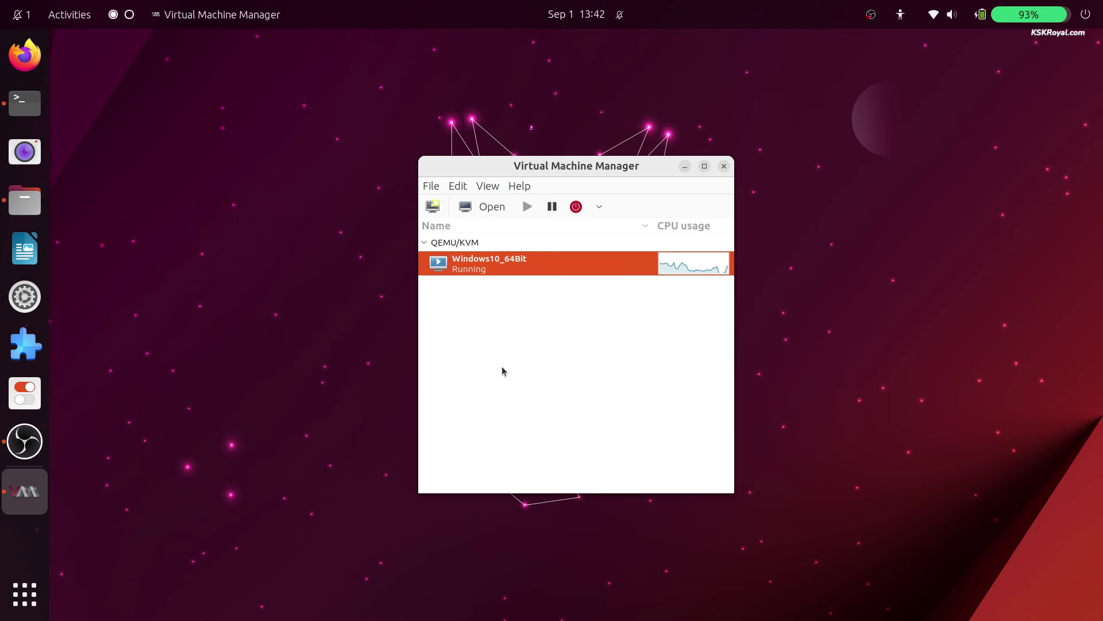
double_click(681, 270)
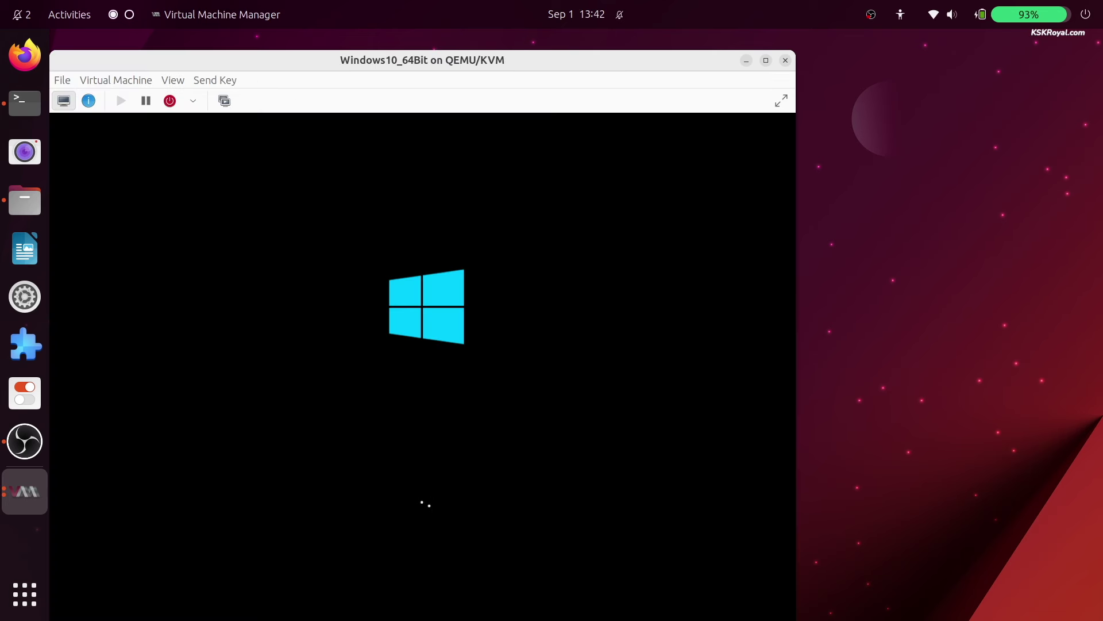
left_click_drag(519, 61, 647, 50)
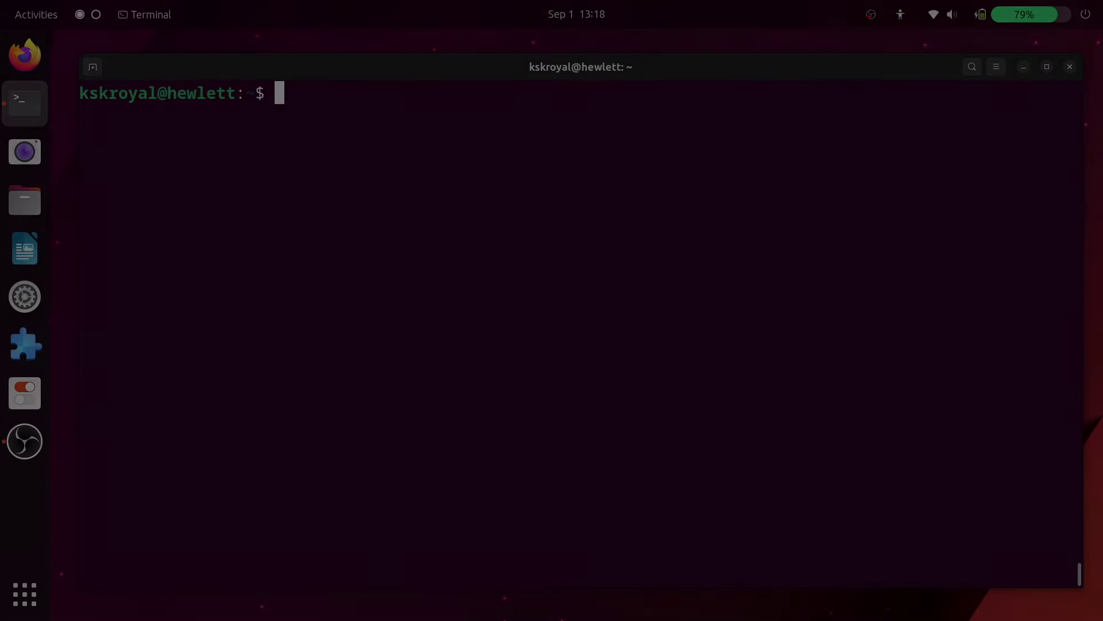
Step: Switch to the terminal and enter the lscpu command to check the CPU information
type("ls")
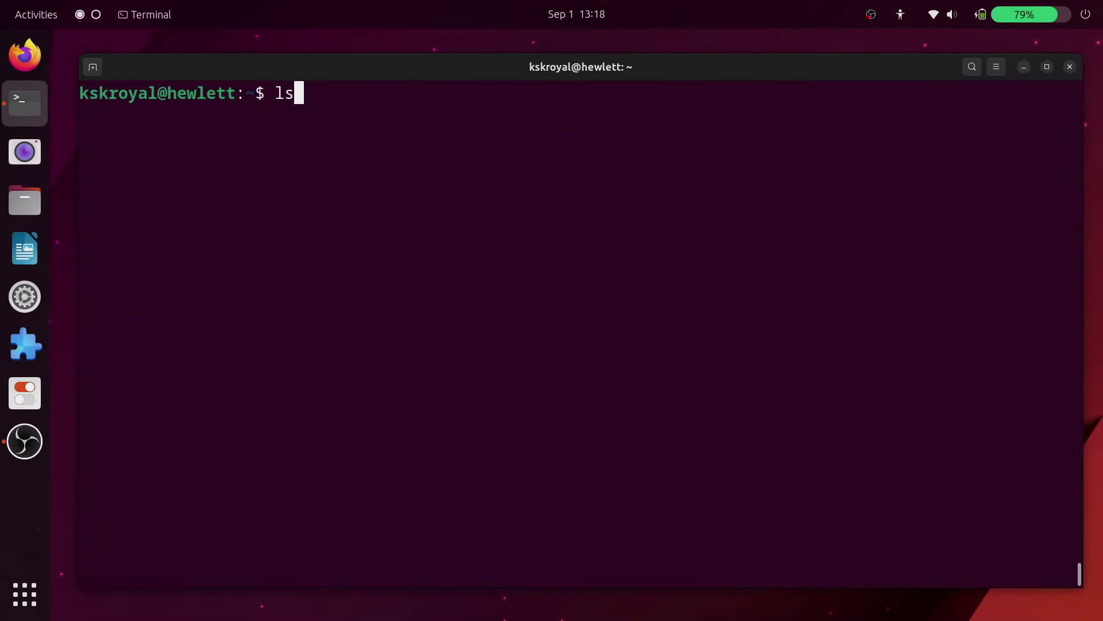
type("cpu")
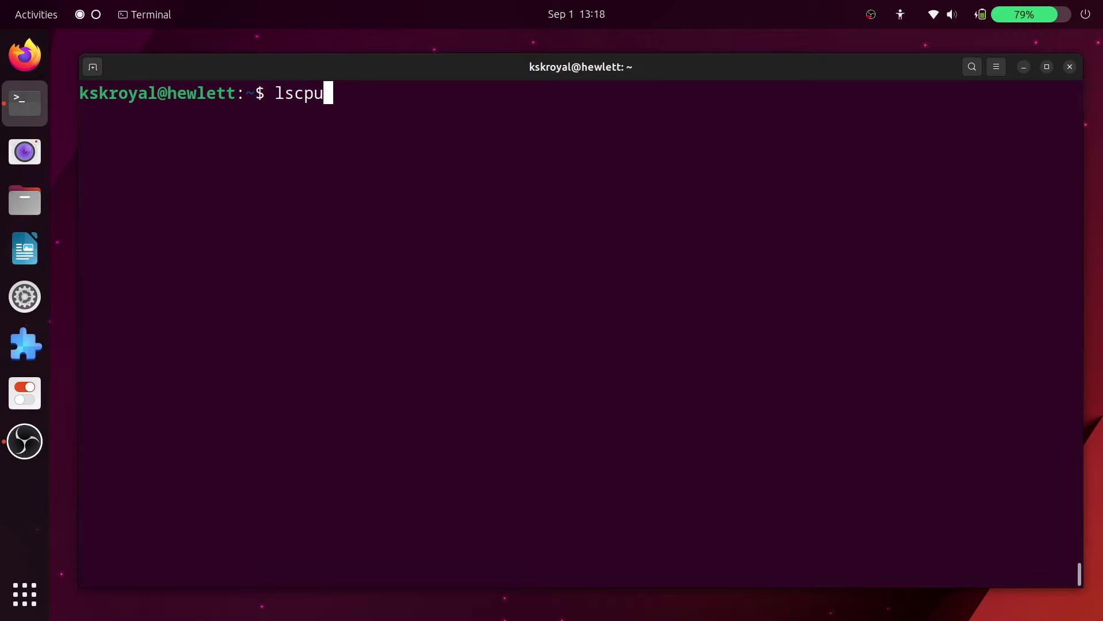